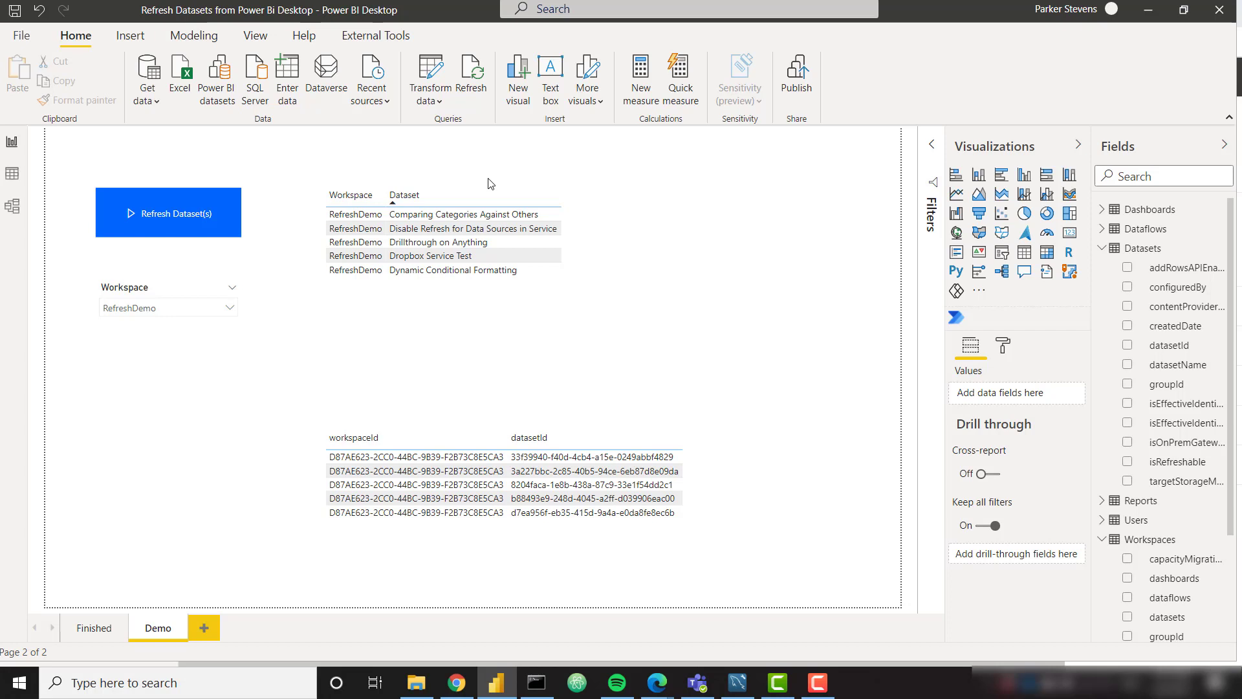
Select and deselect a Dataset table row, then reset the Workspace slicer to All workspaces
left_click(439, 215)
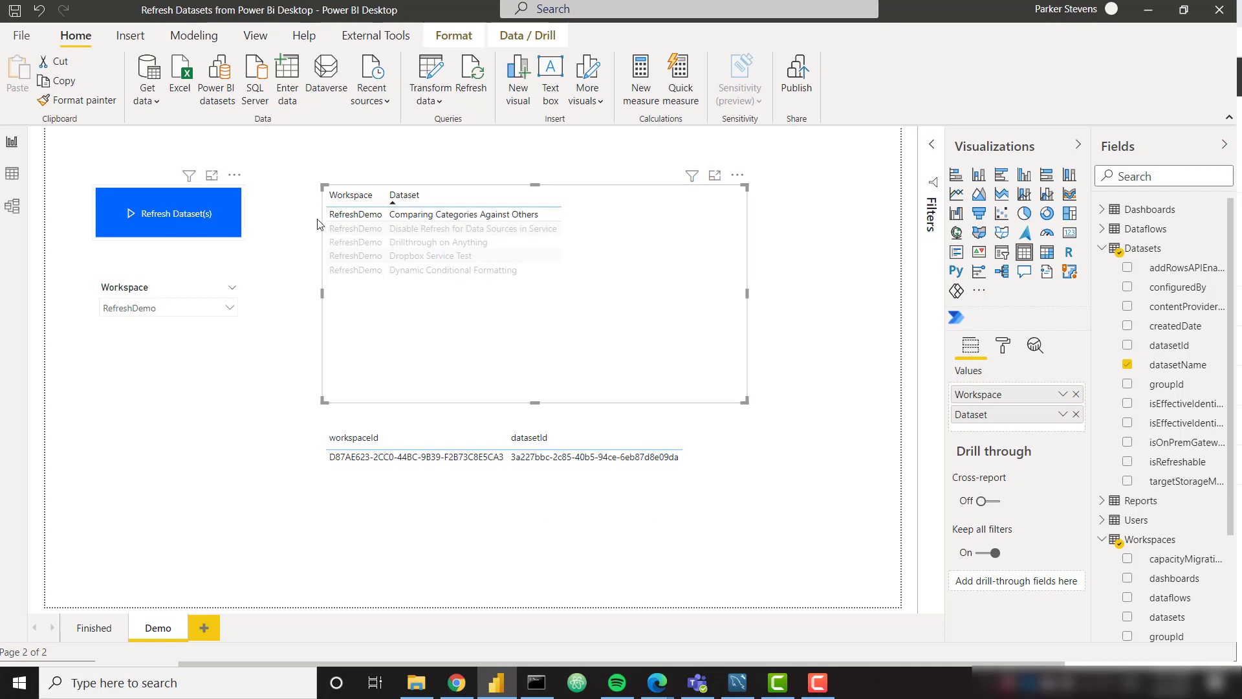
left_click(420, 218)
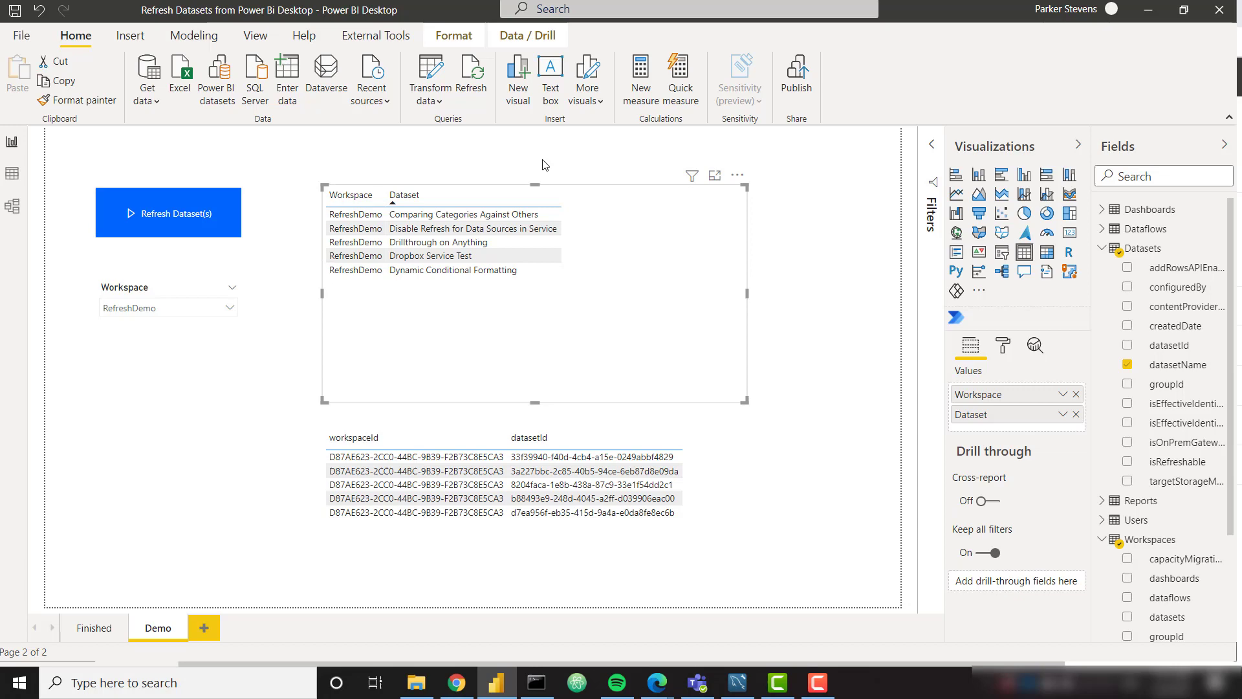
left_click(217, 287)
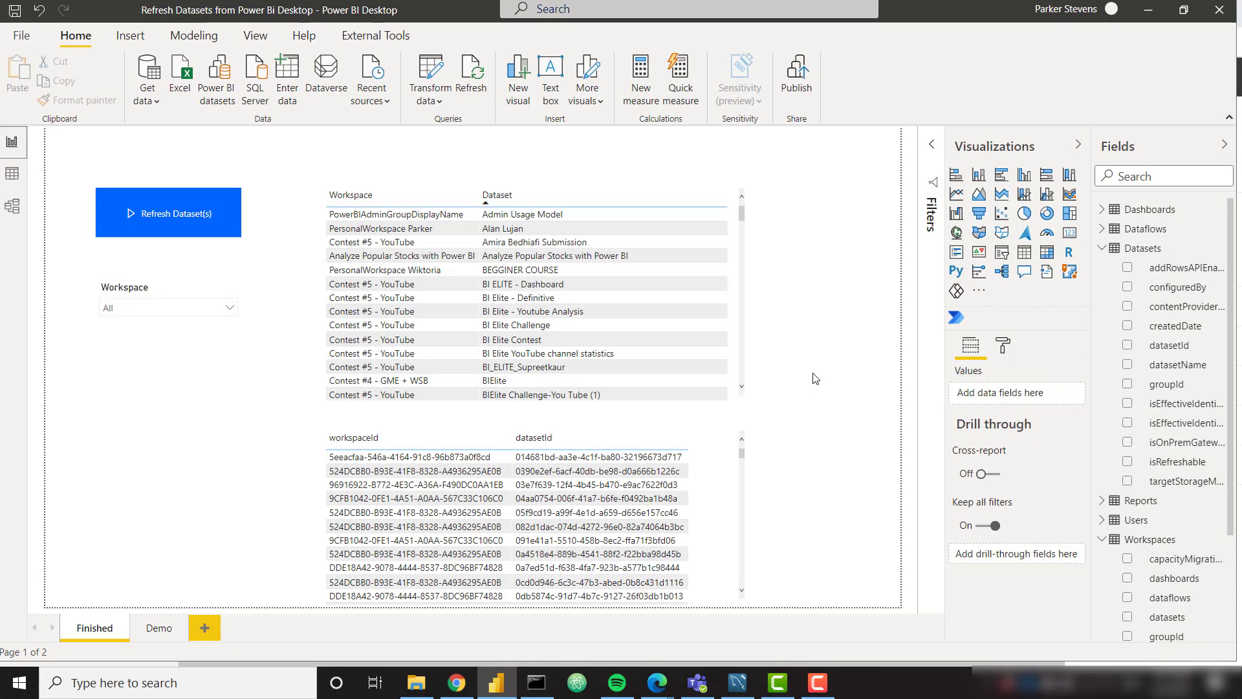
In Data view, inspect the Workspaces table's groupId and name columns
left_click(7, 175)
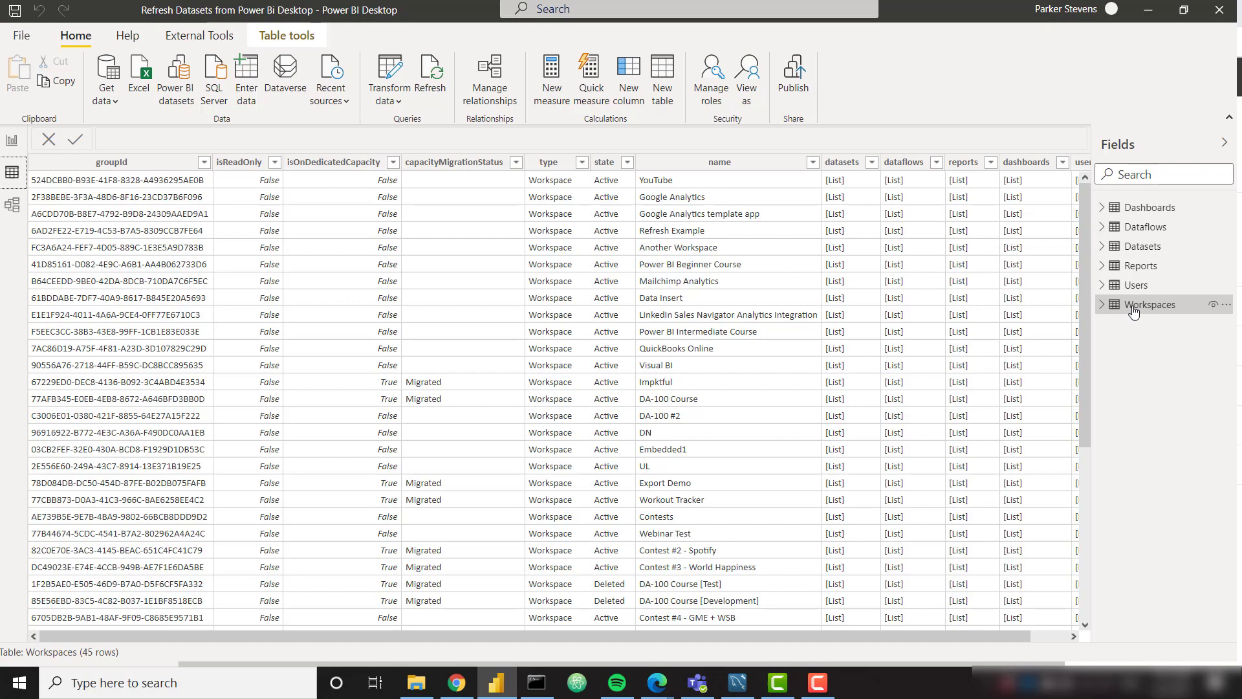
left_click(148, 166)
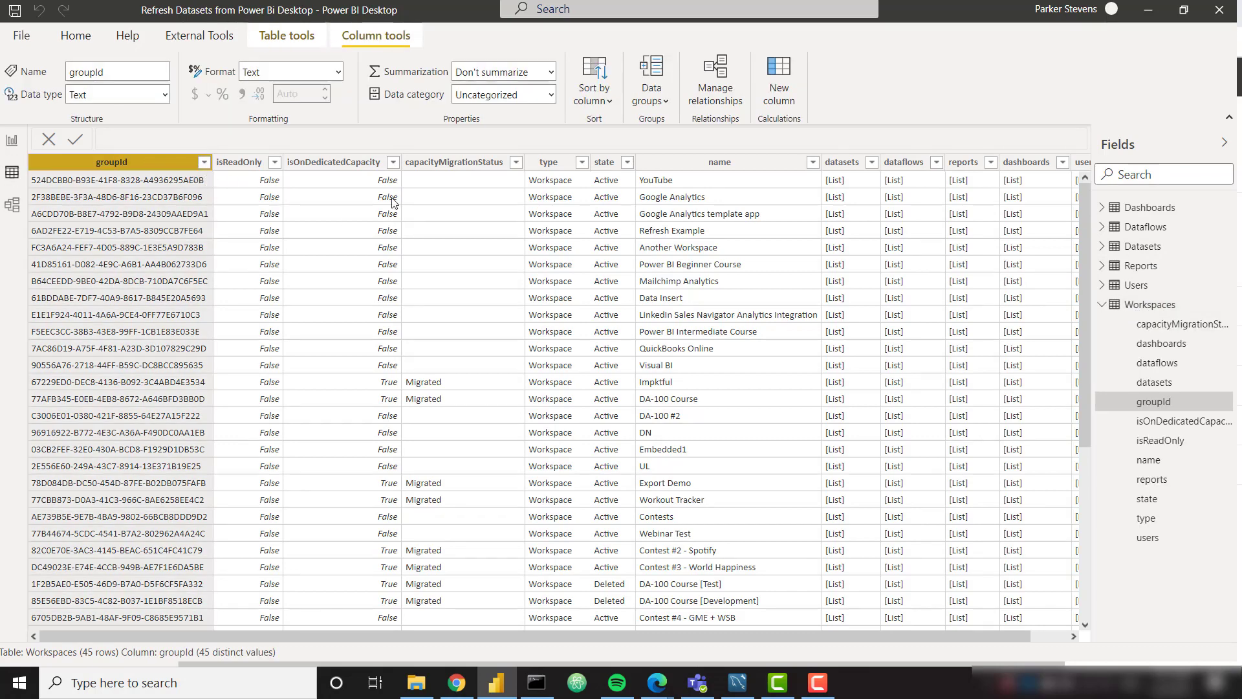
left_click(732, 170)
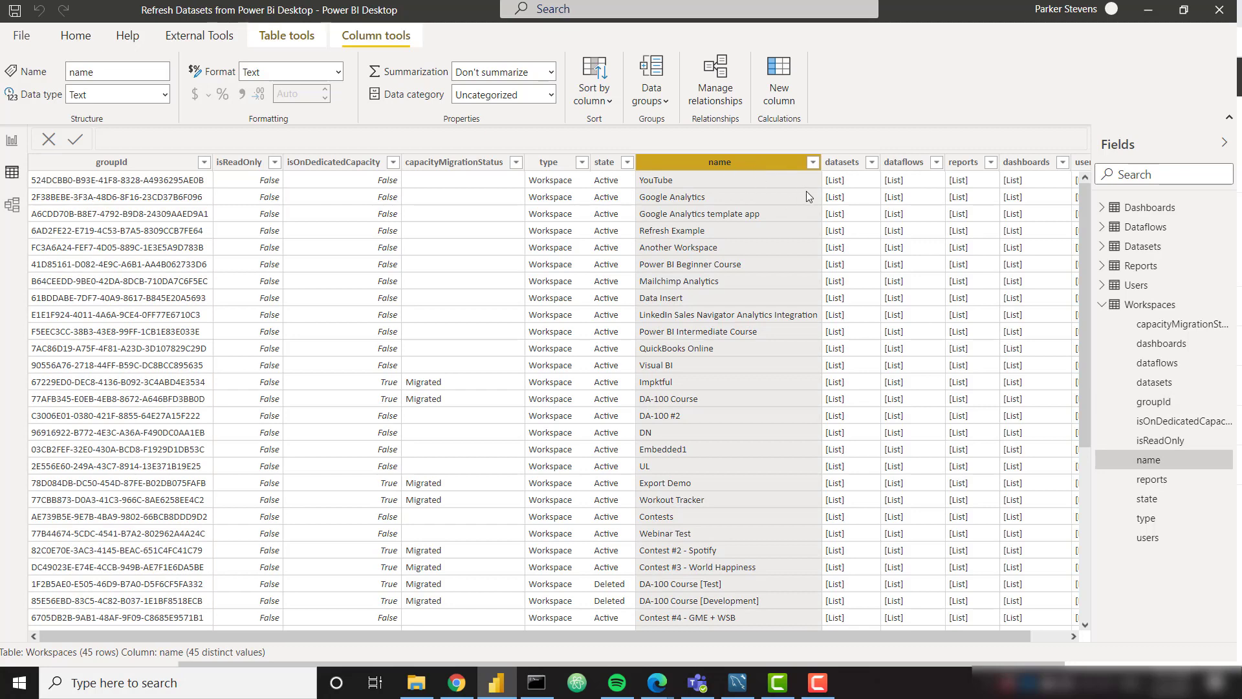
Open the Datasets table and inspect its groupId, datasetId and datasetName columns
left_click(1152, 246)
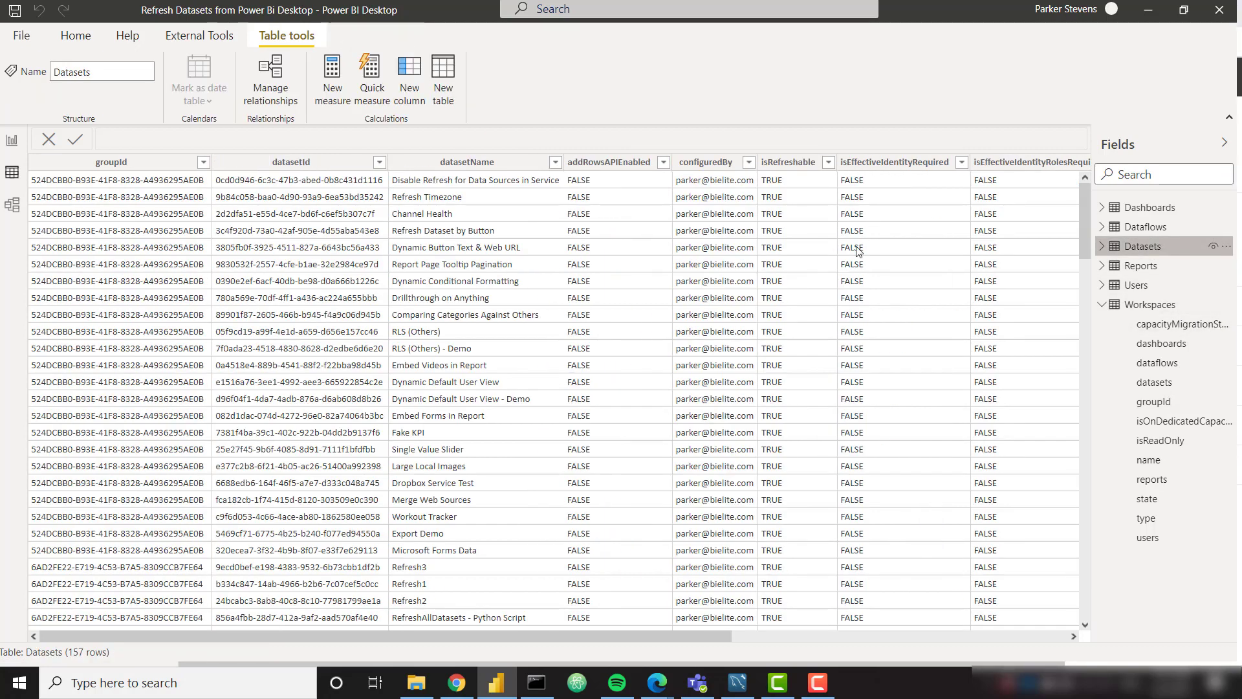
left_click(151, 166)
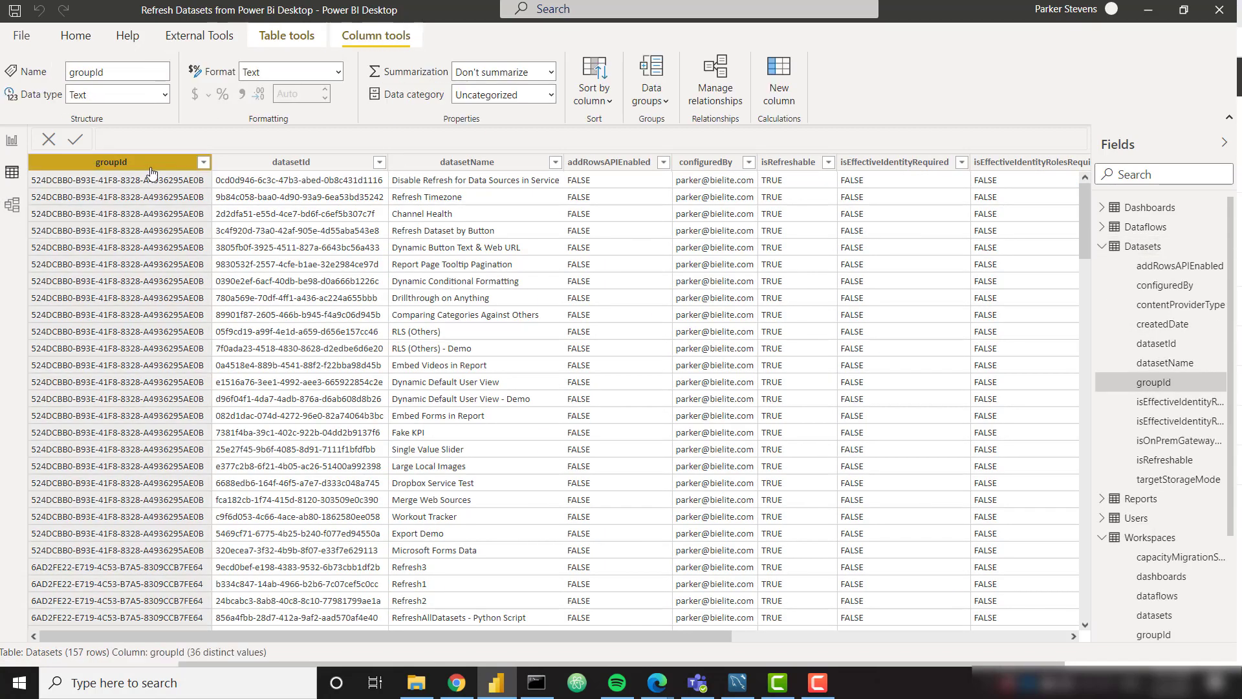
left_click(340, 162)
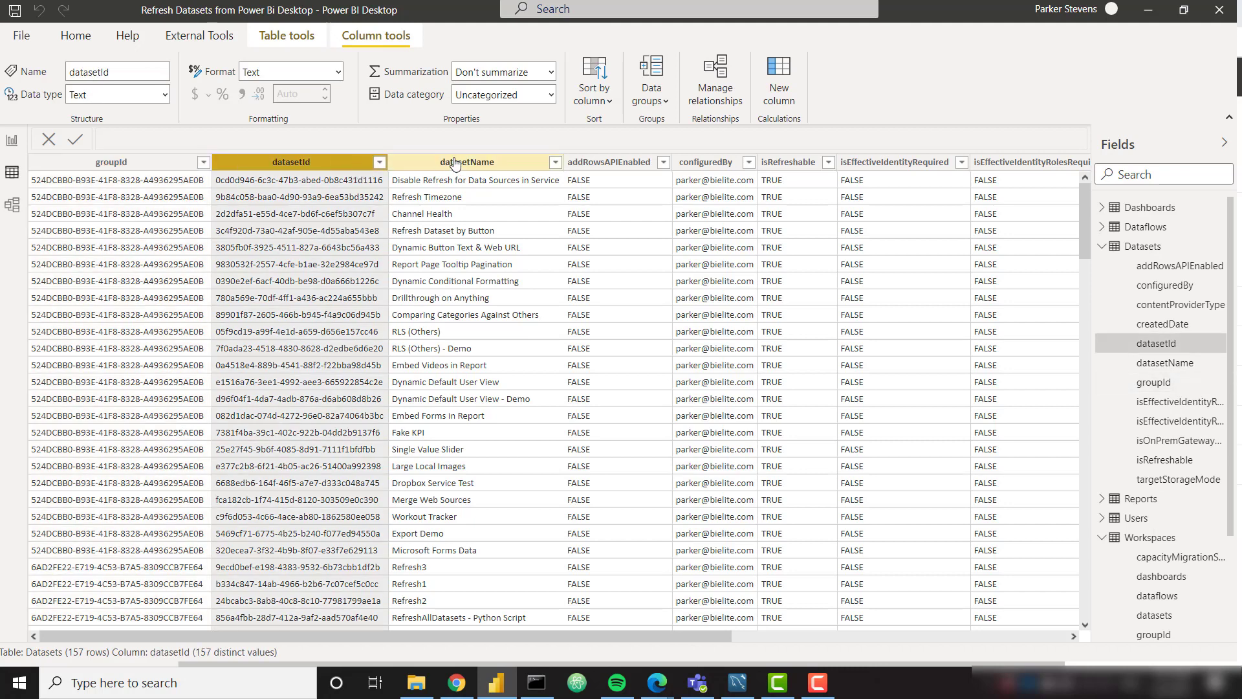
left_click(455, 163)
left_click(335, 169)
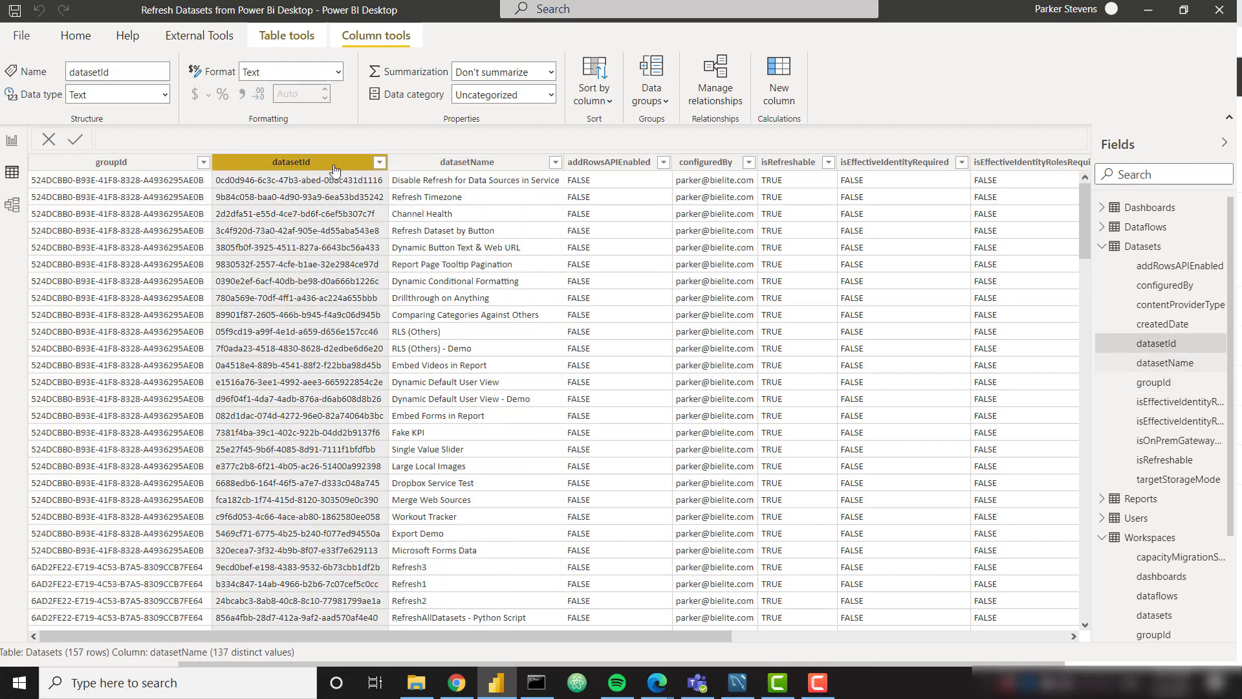
left_click(161, 174)
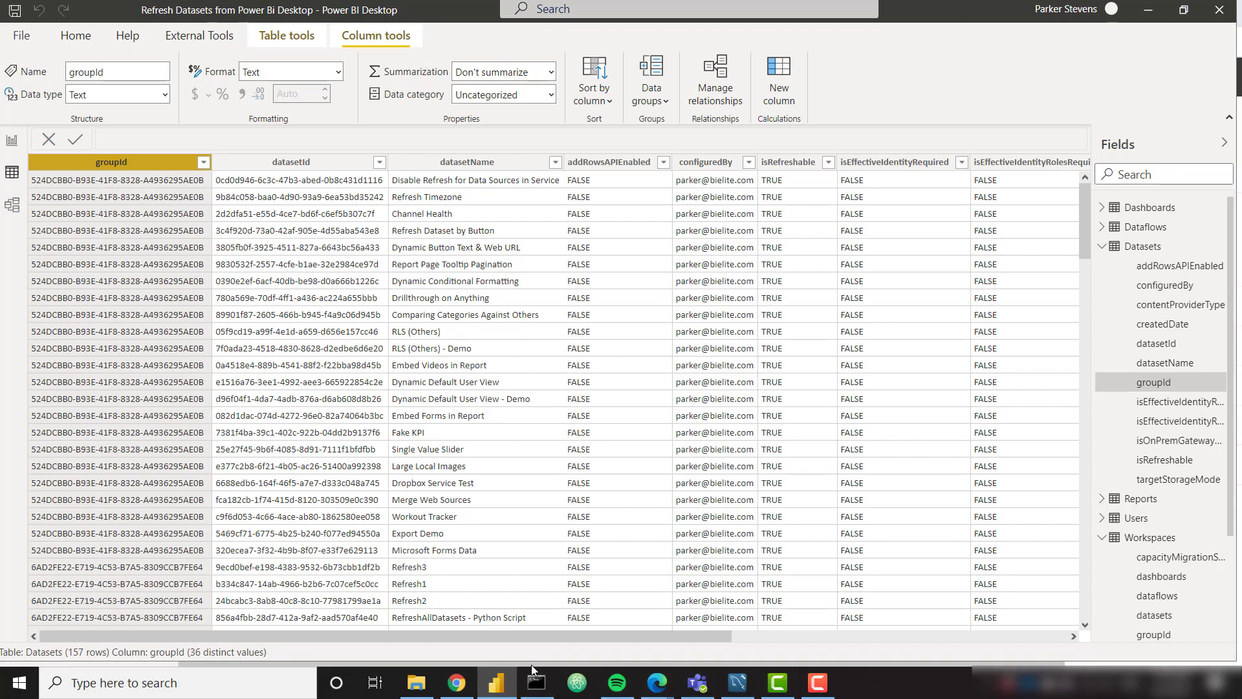
In the Power BI Service, open settings for the Comparing Categories Against Others dataset
key("alt+Tab")
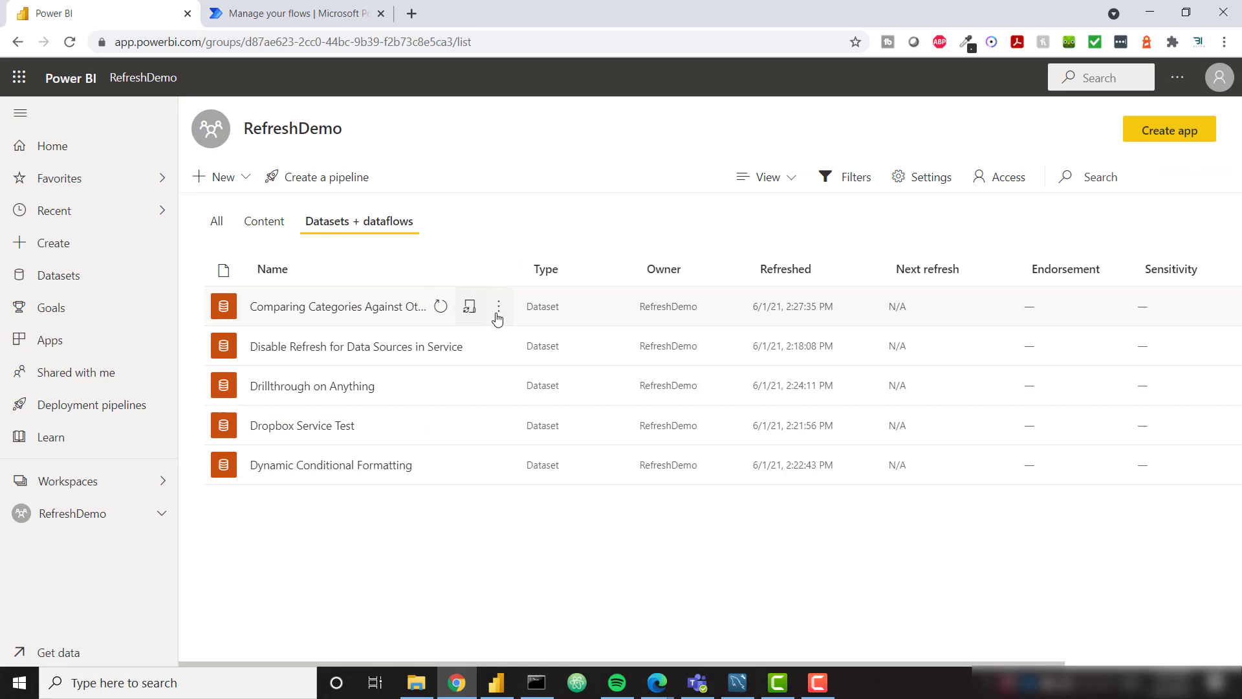
left_click(498, 307)
left_click(570, 543)
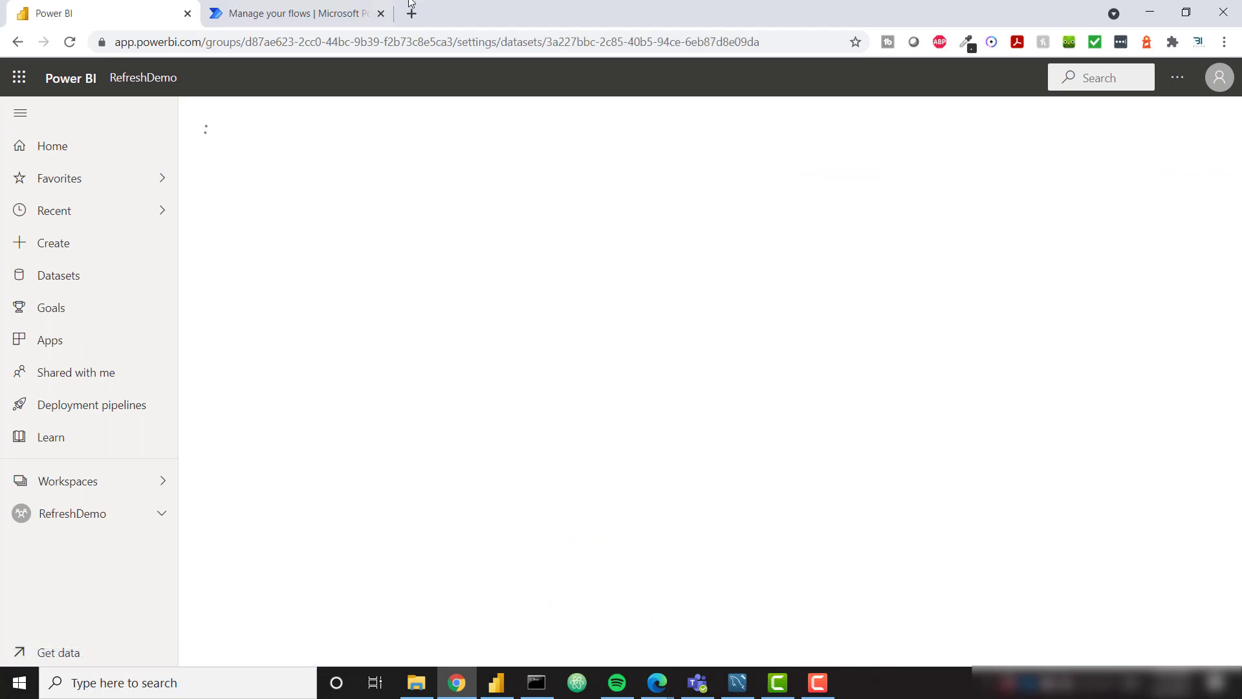
Highlight the workspace and dataset IDs in the settings URL, then return to Desktop's Report view
left_click(279, 44)
left_click(278, 43)
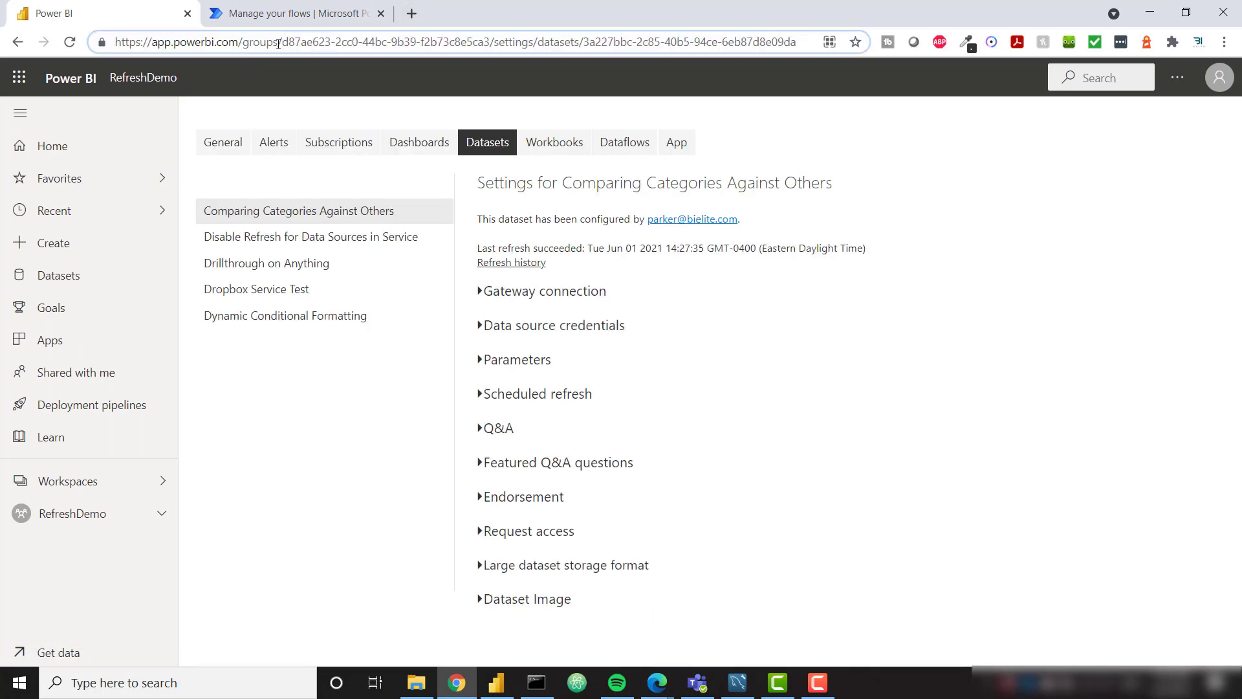
left_click_drag(282, 44, 490, 44)
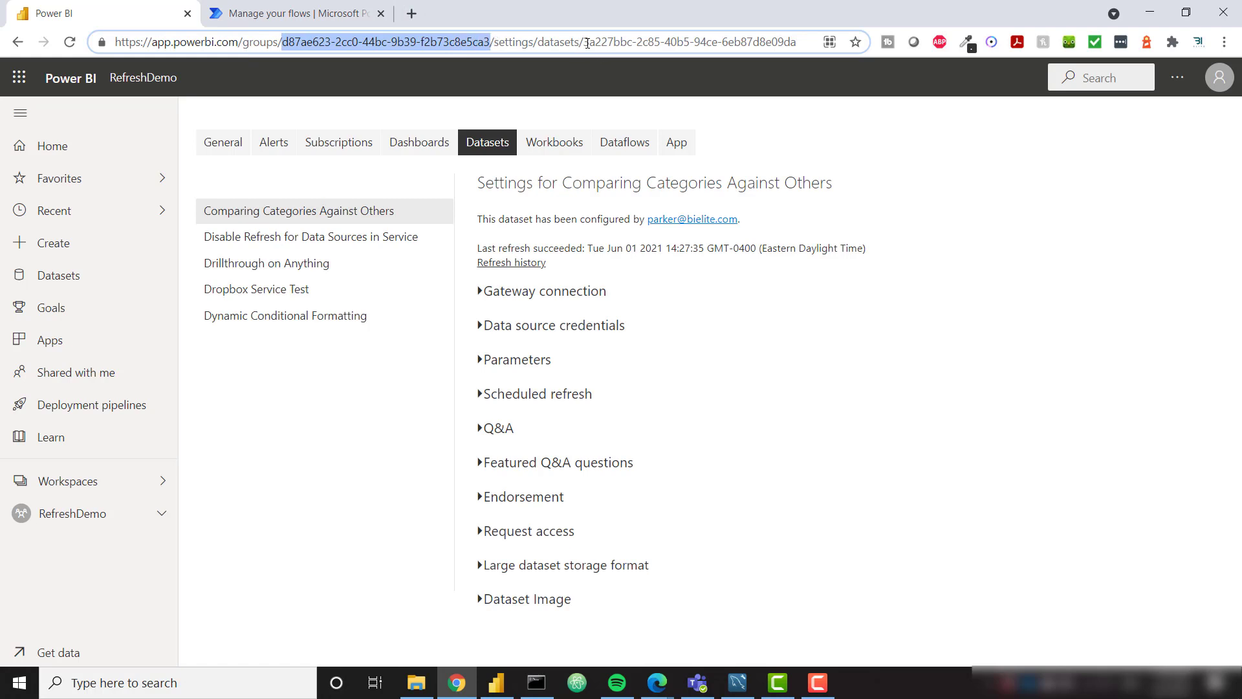
left_click_drag(583, 43, 831, 48)
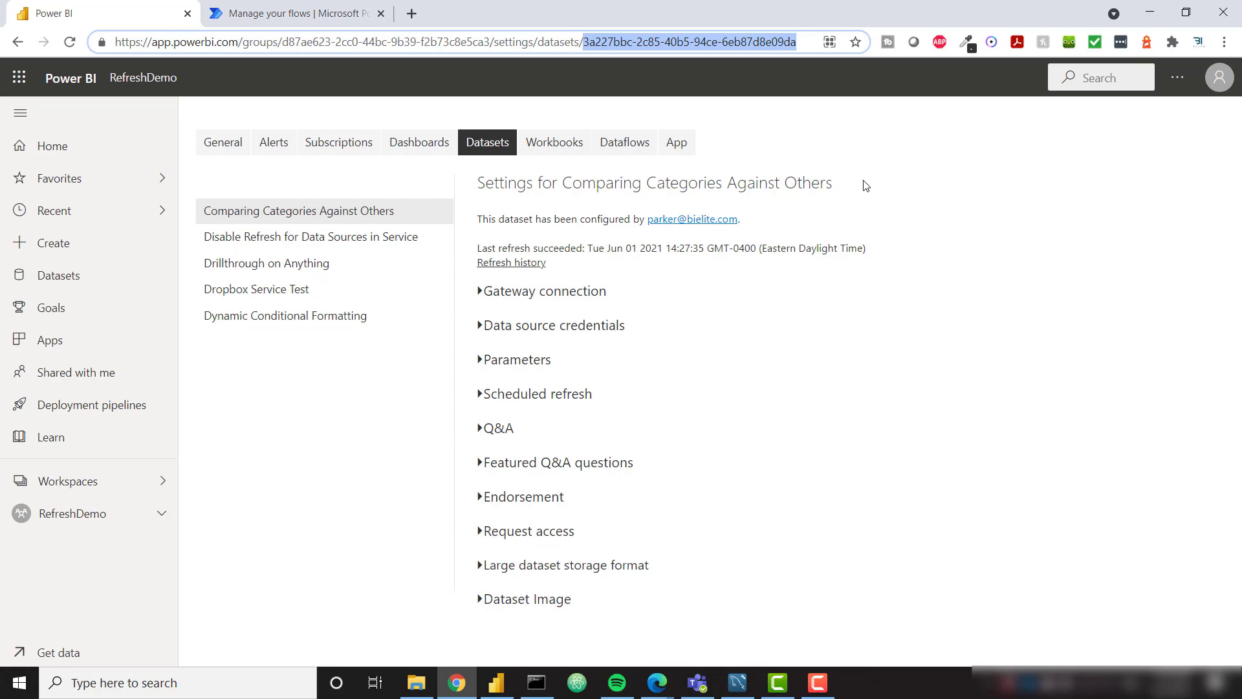
left_click(496, 682)
left_click(17, 146)
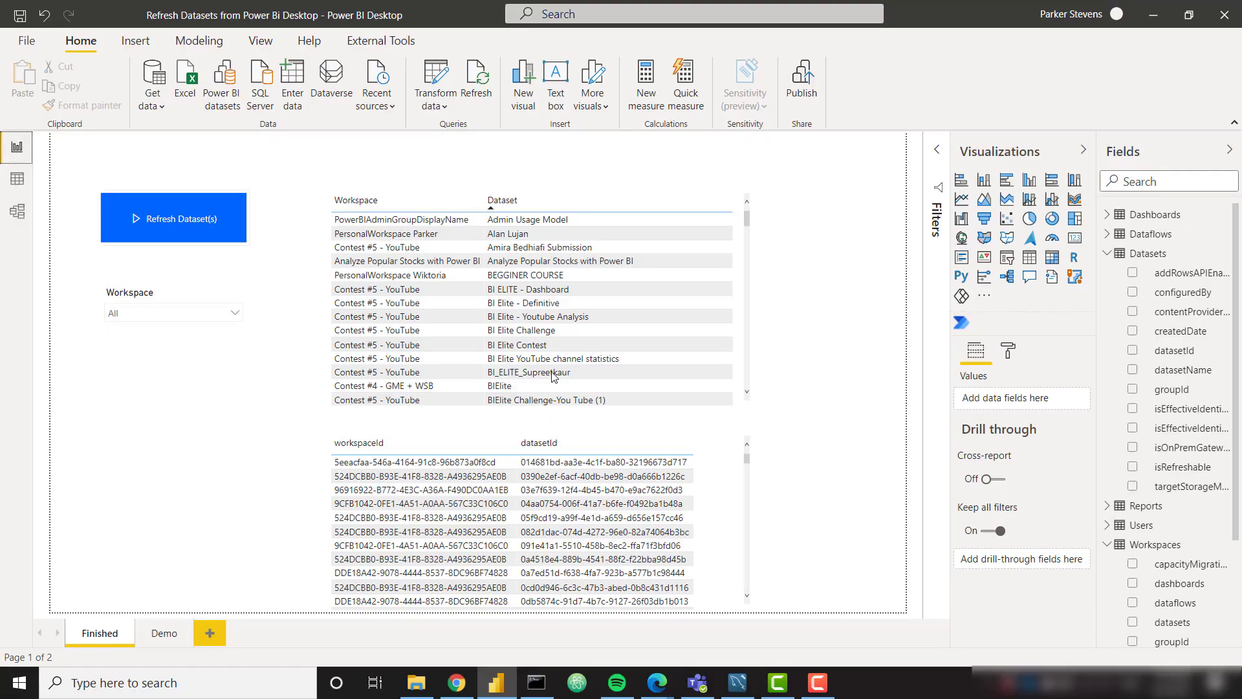
On the Demo page, filter to RefreshDemo and select Comparing Categories Against Others and Disable Refresh for Data Sources in Service
left_click(161, 634)
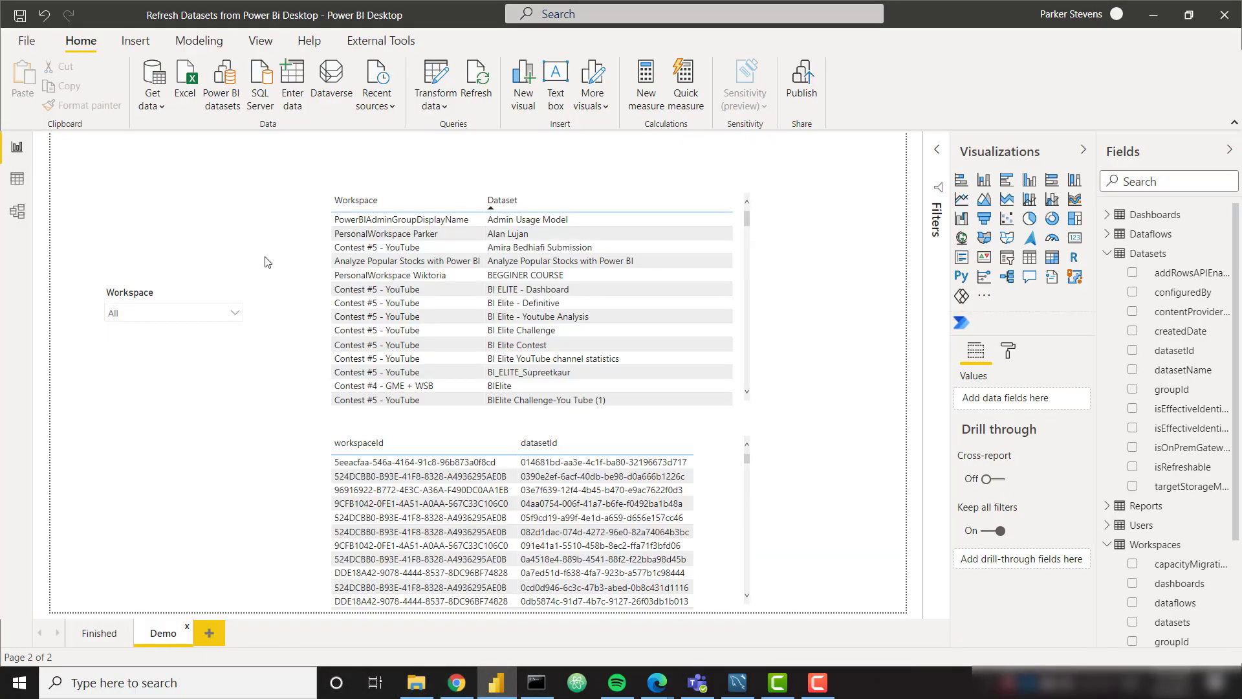
left_click(196, 305)
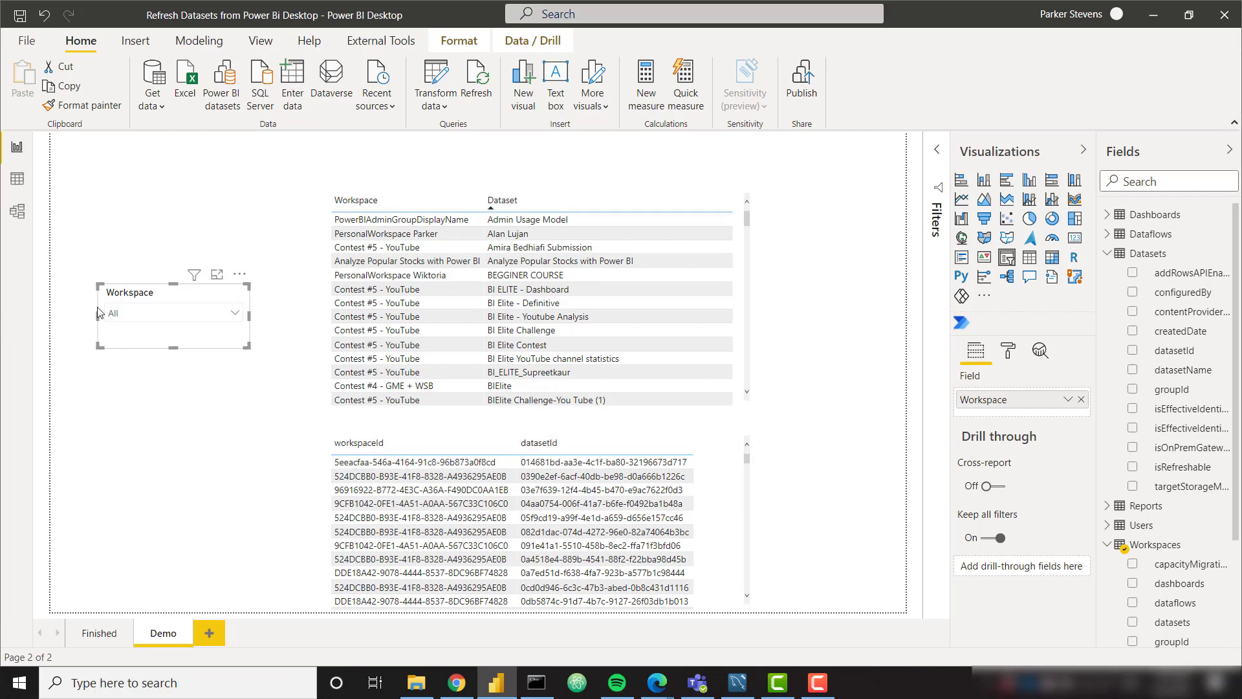
left_click(175, 315)
scroll(187, 376, "down", 10)
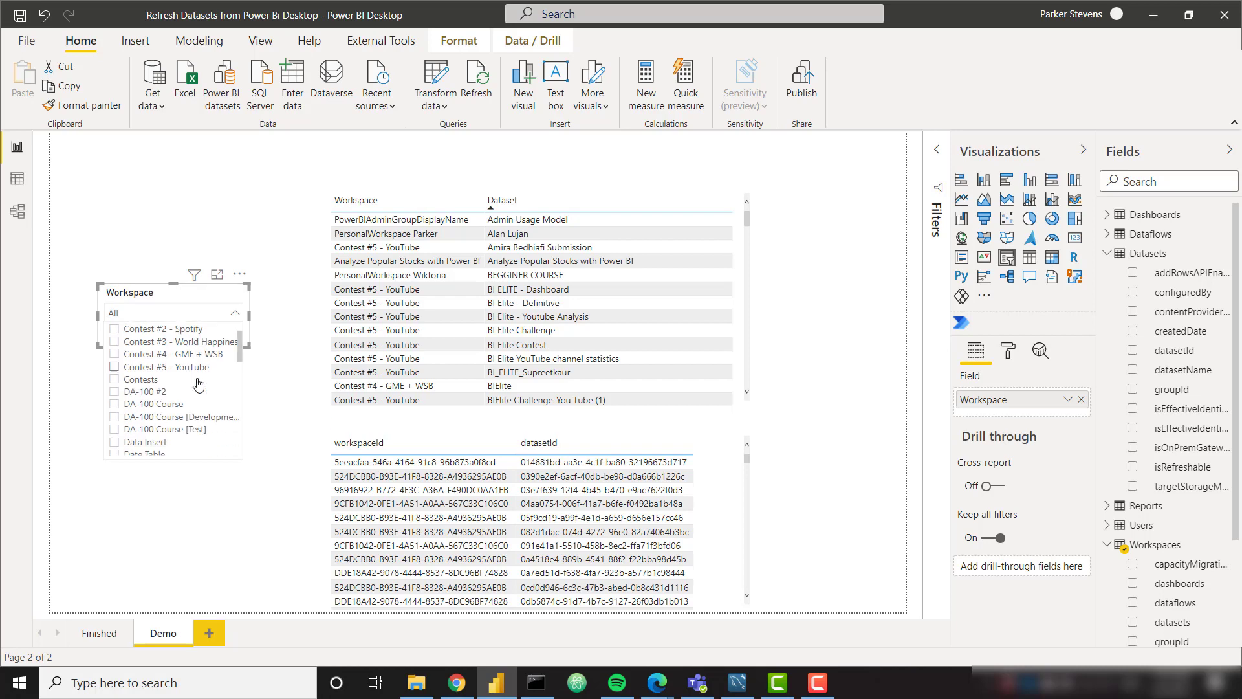
scroll(197, 383, "down", 3)
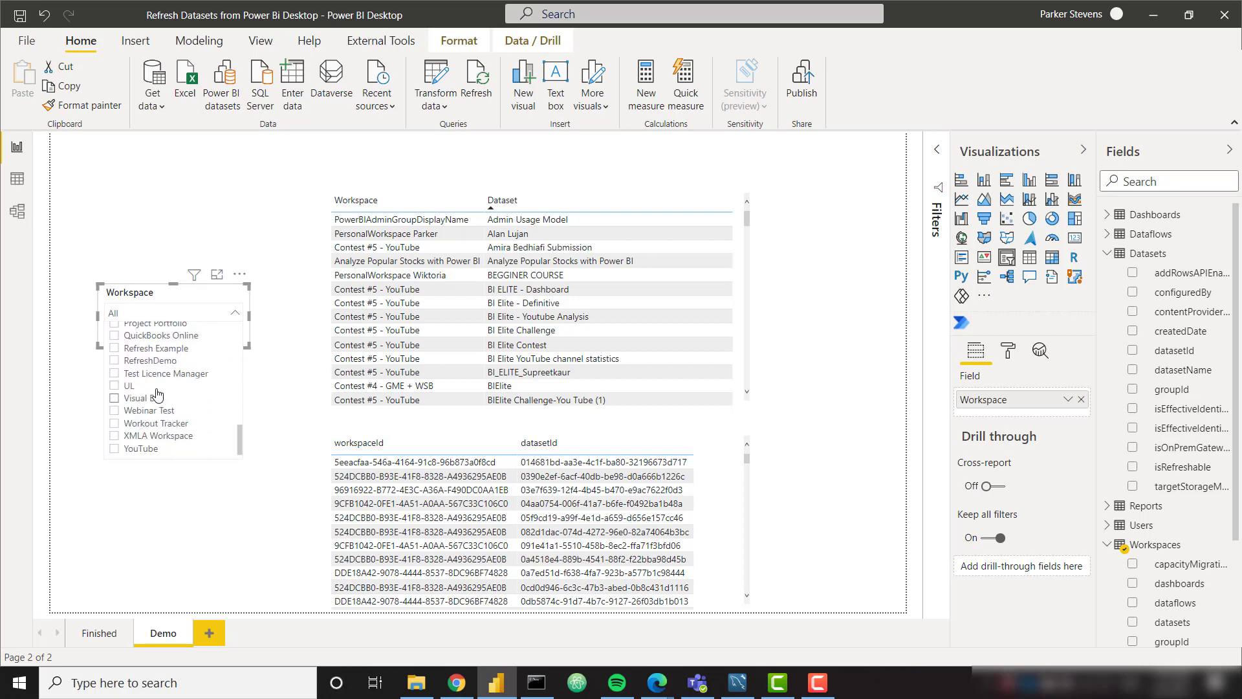
left_click(163, 366)
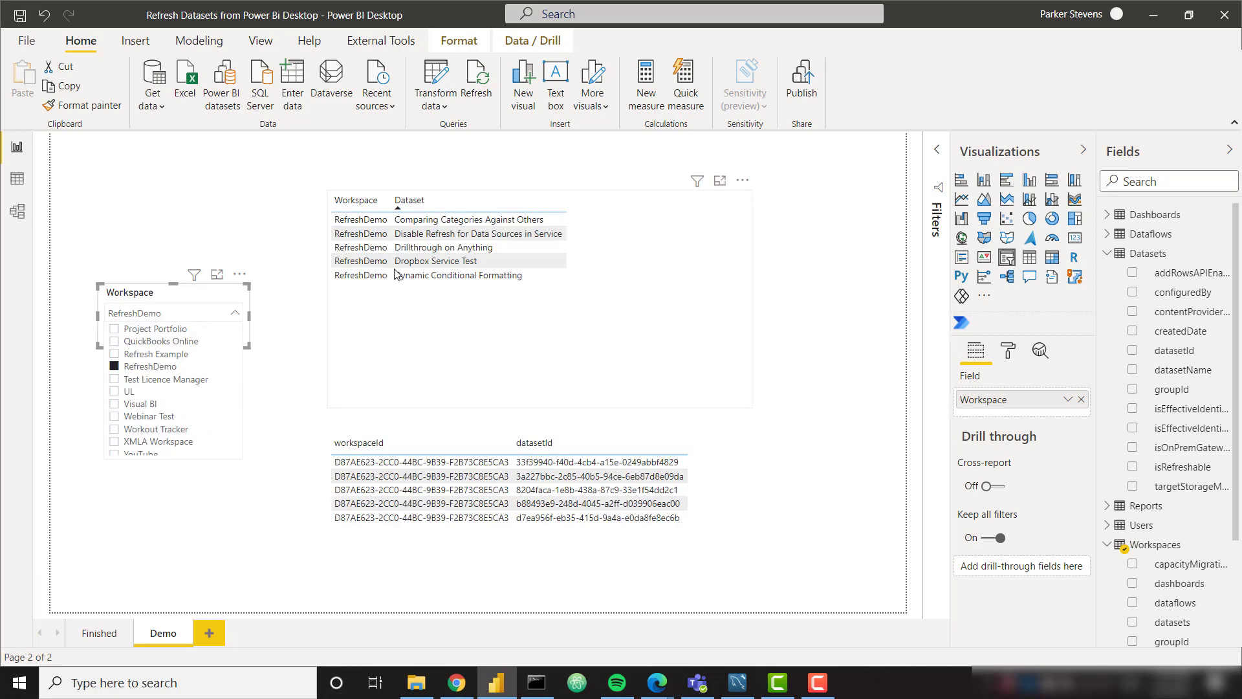
left_click(453, 220)
left_click(453, 234, "ctrl")
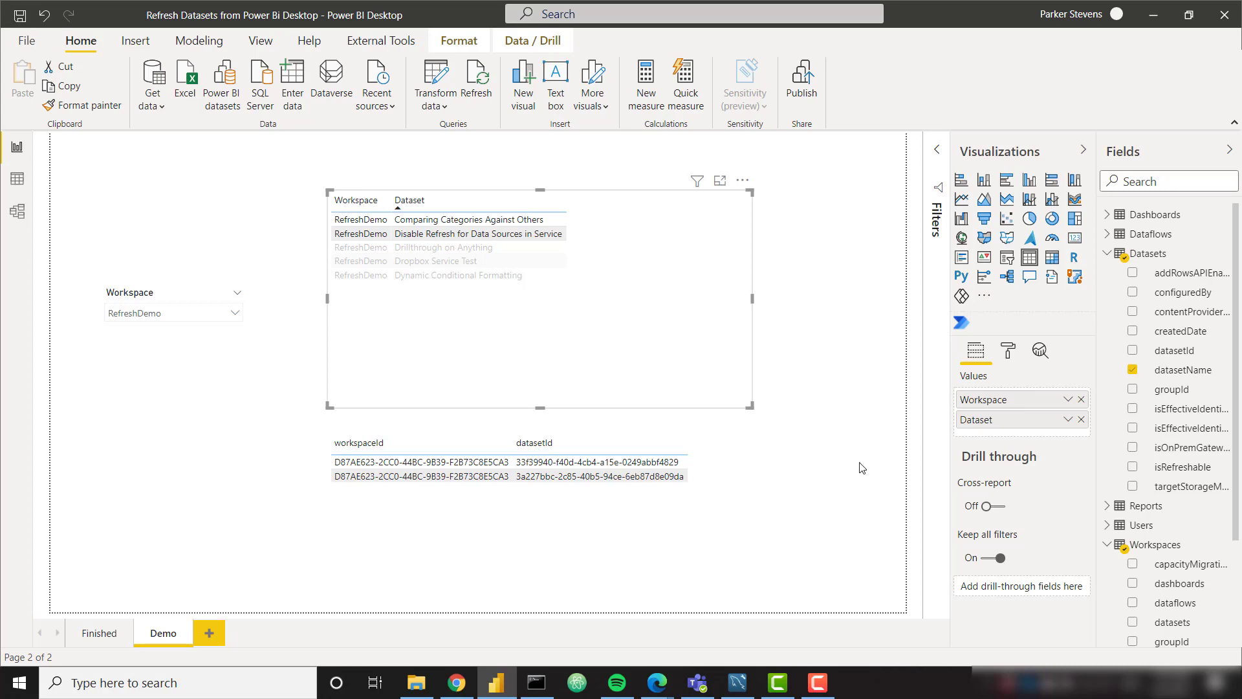
Search AppSource visuals for 'power' and add the Power Automate (Preview) visual
left_click(985, 301)
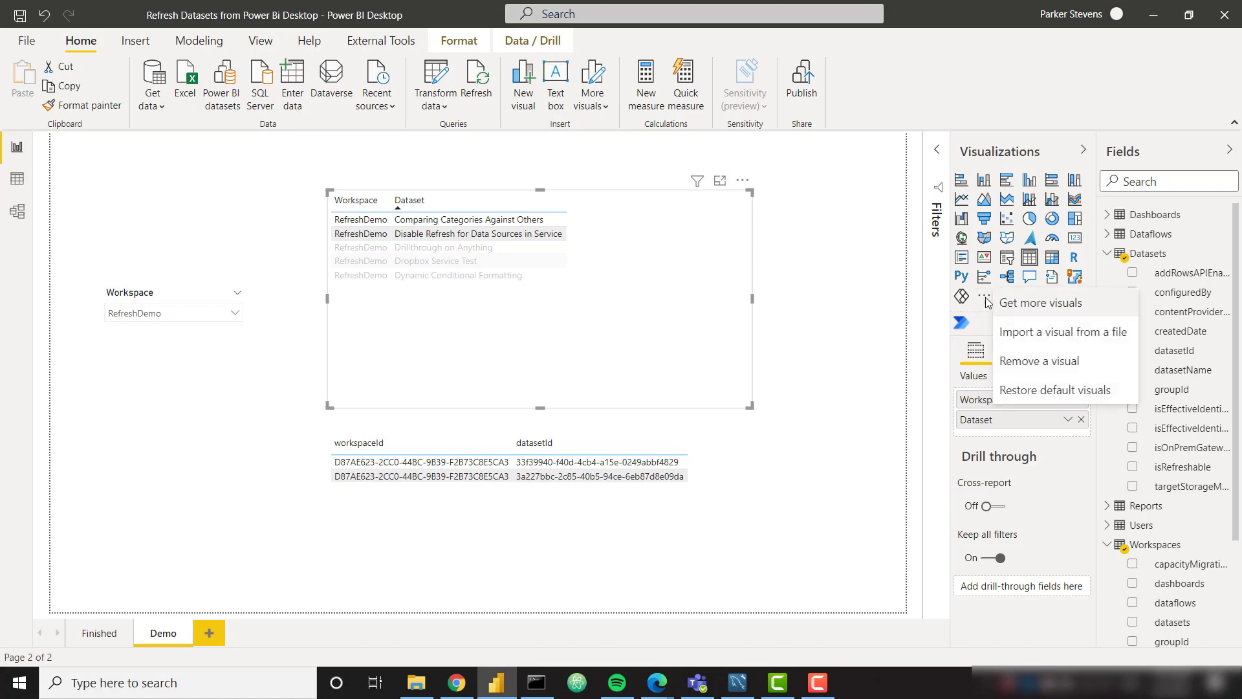
left_click(1041, 303)
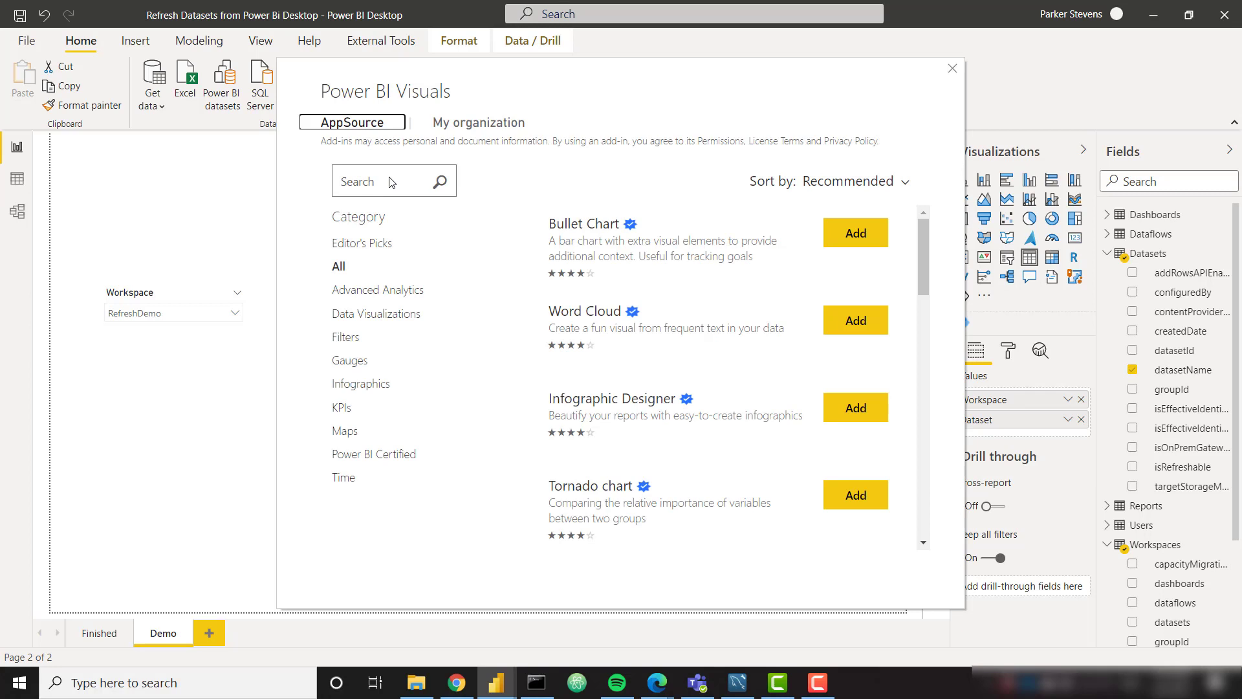
left_click(390, 182)
type("power")
key("Return")
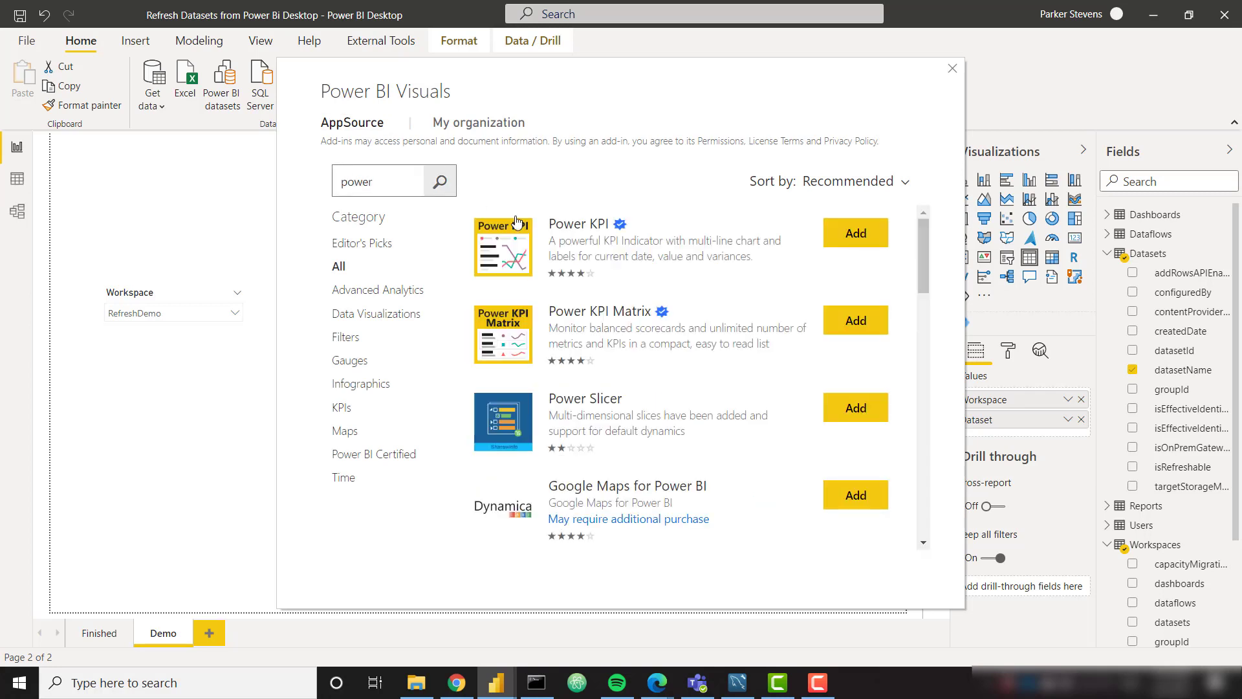
scroll(583, 324, "down", 3)
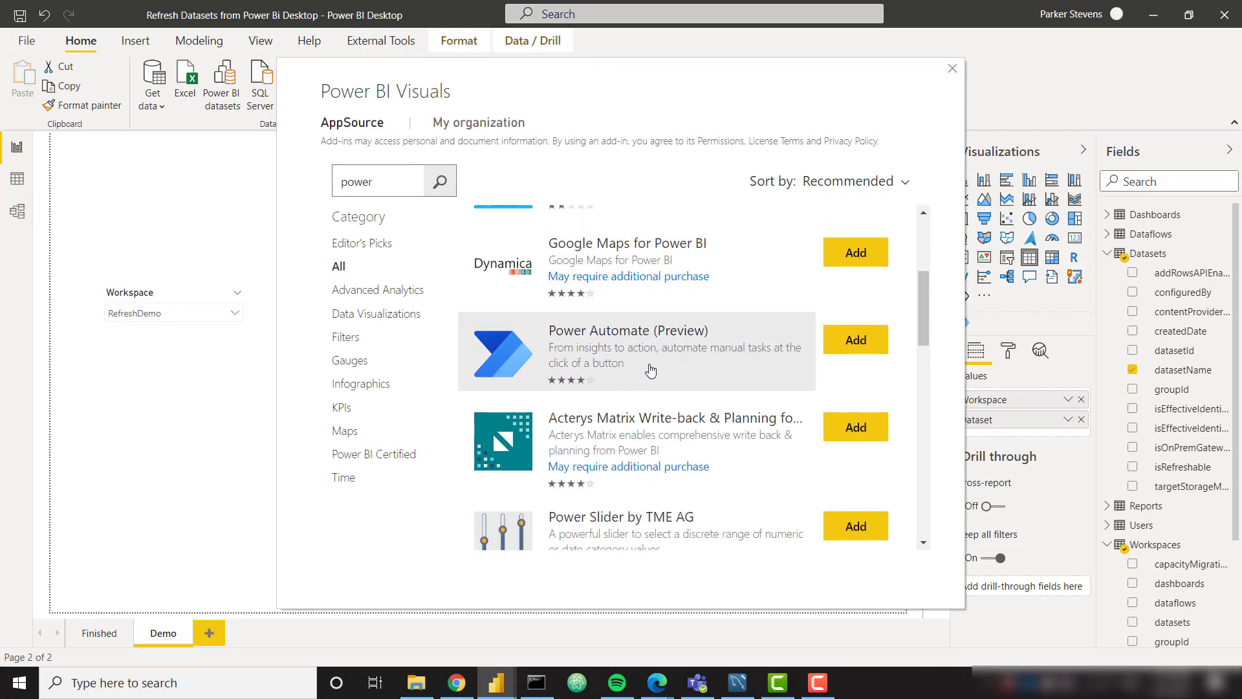
left_click(849, 345)
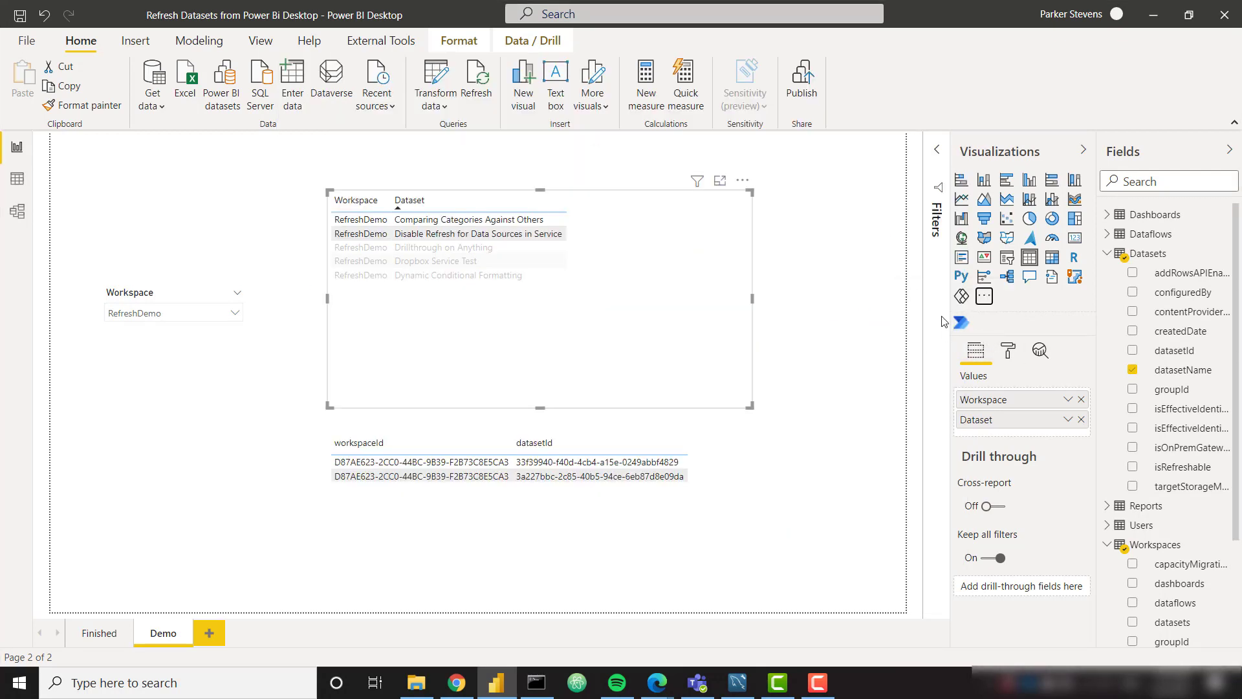
Place a Power Automate visual at the page's top-left, wide and short above the Workspace slicer
left_click(962, 322)
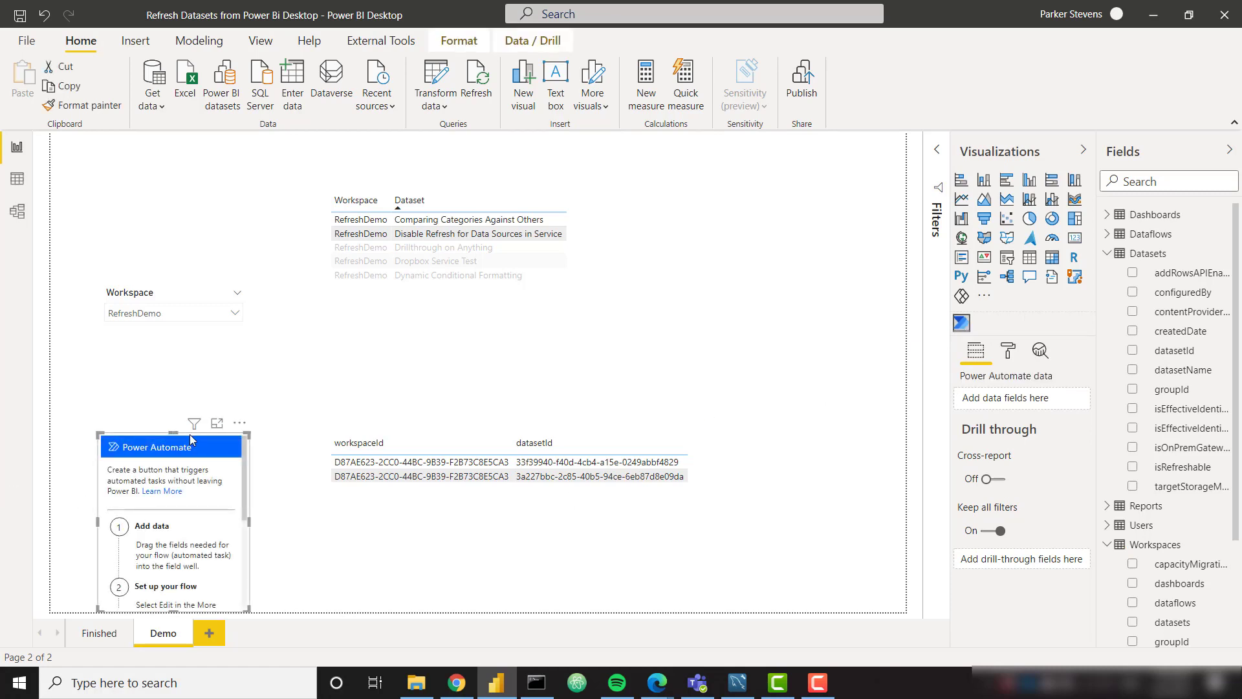
left_click_drag(189, 441, 176, 156)
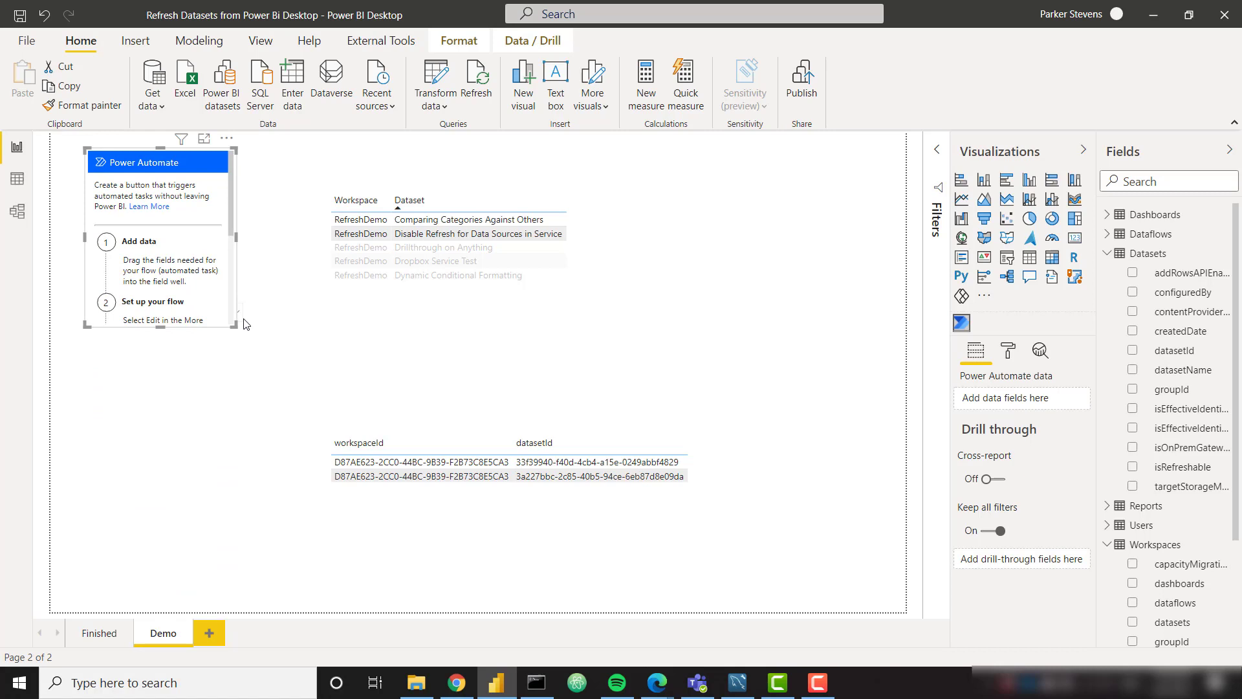
left_click_drag(236, 325, 264, 271)
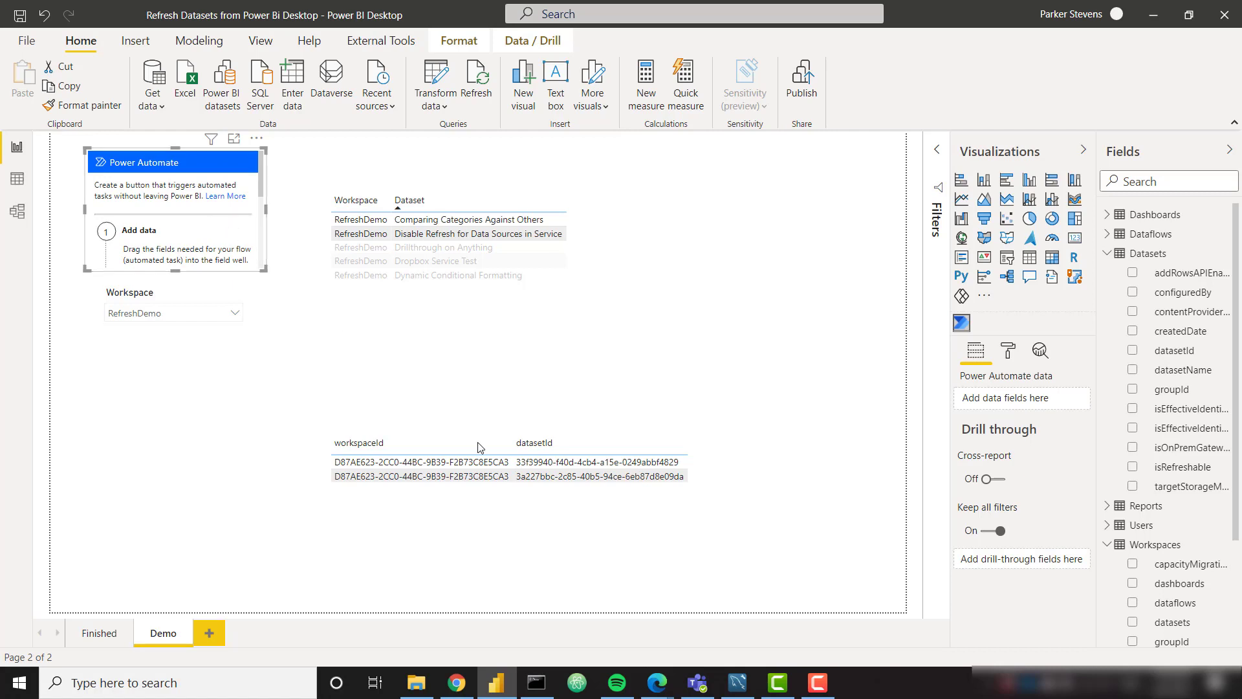
Sort the ID table by workspaceId
left_click(396, 448)
scroll(1202, 498, "down", 1)
scroll(1197, 501, "down", 1)
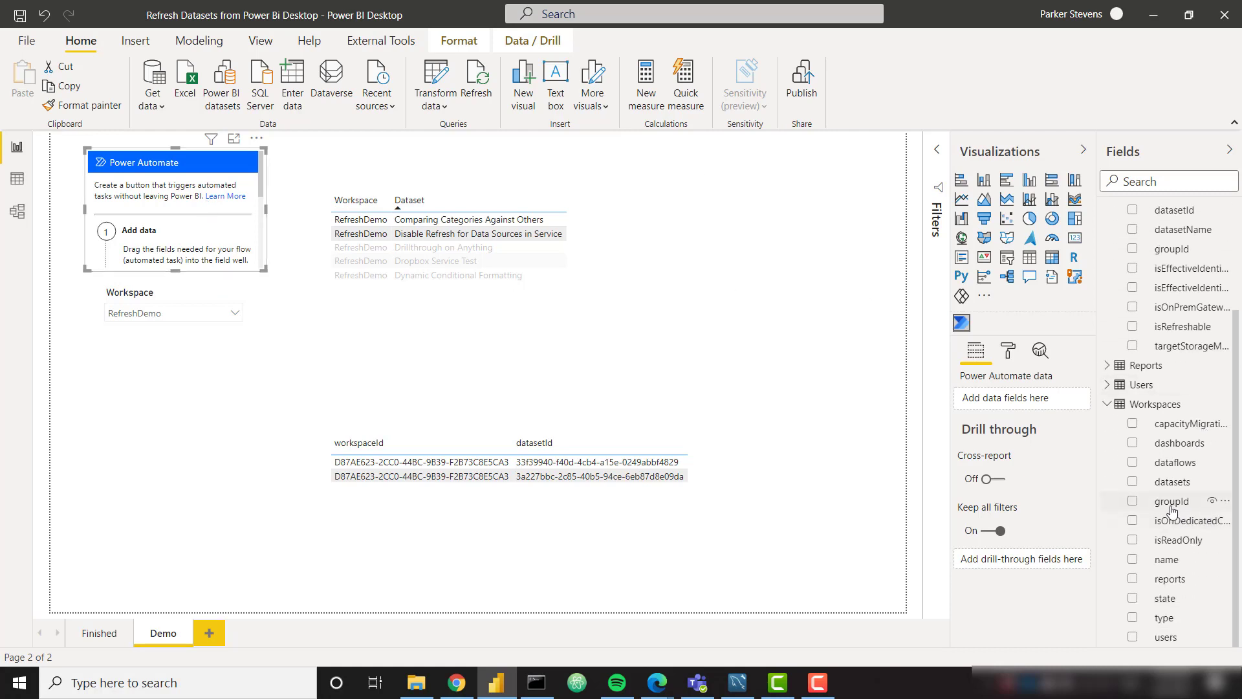
Add Workspaces groupId and Datasets datasetId to the Power Automate visual's data
left_click_drag(1170, 508, 1007, 407)
scroll(1155, 434, "up", 2)
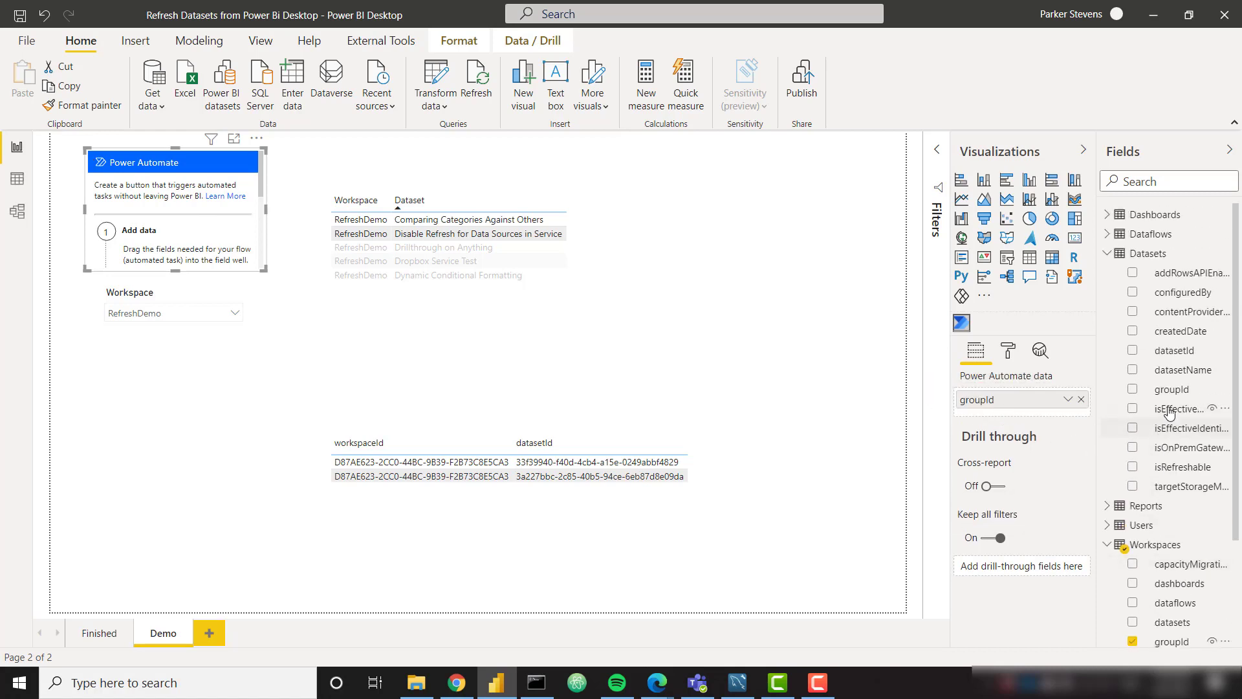
left_click_drag(1182, 351, 1034, 416)
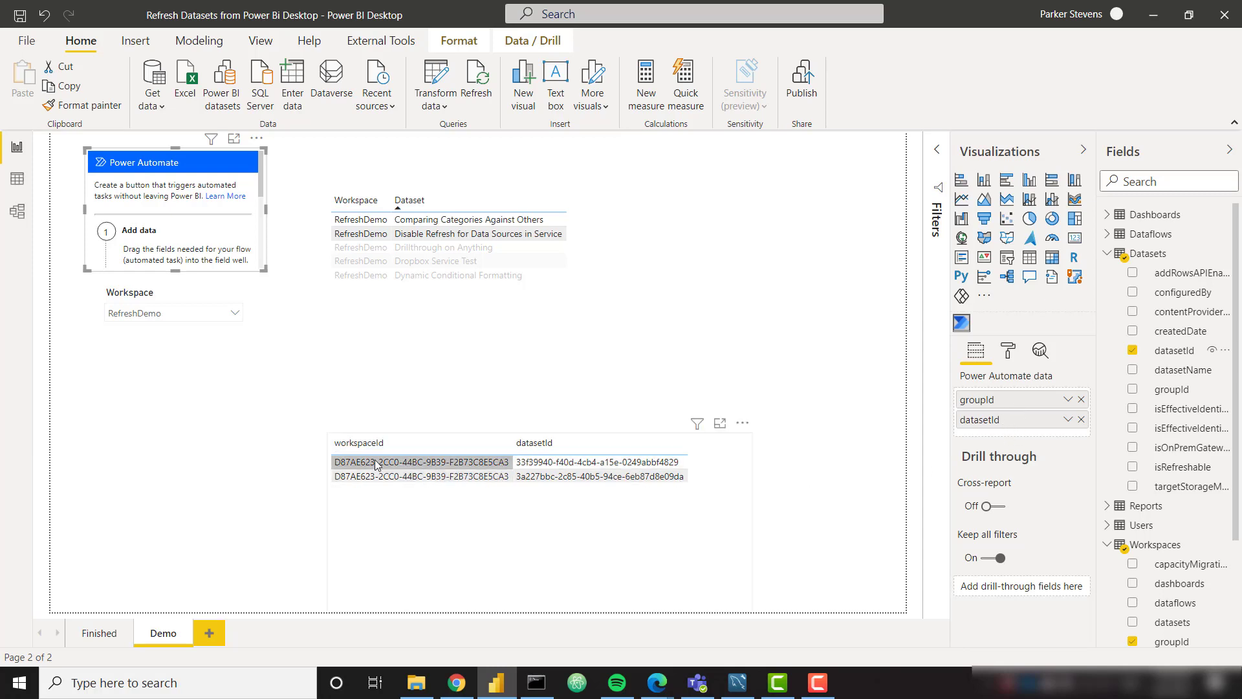
Sort the ID table by datasetId and select Comparing Categories Against Others, Drillthrough on Anything and Dropbox Service Test
left_click(534, 443)
left_click(467, 220)
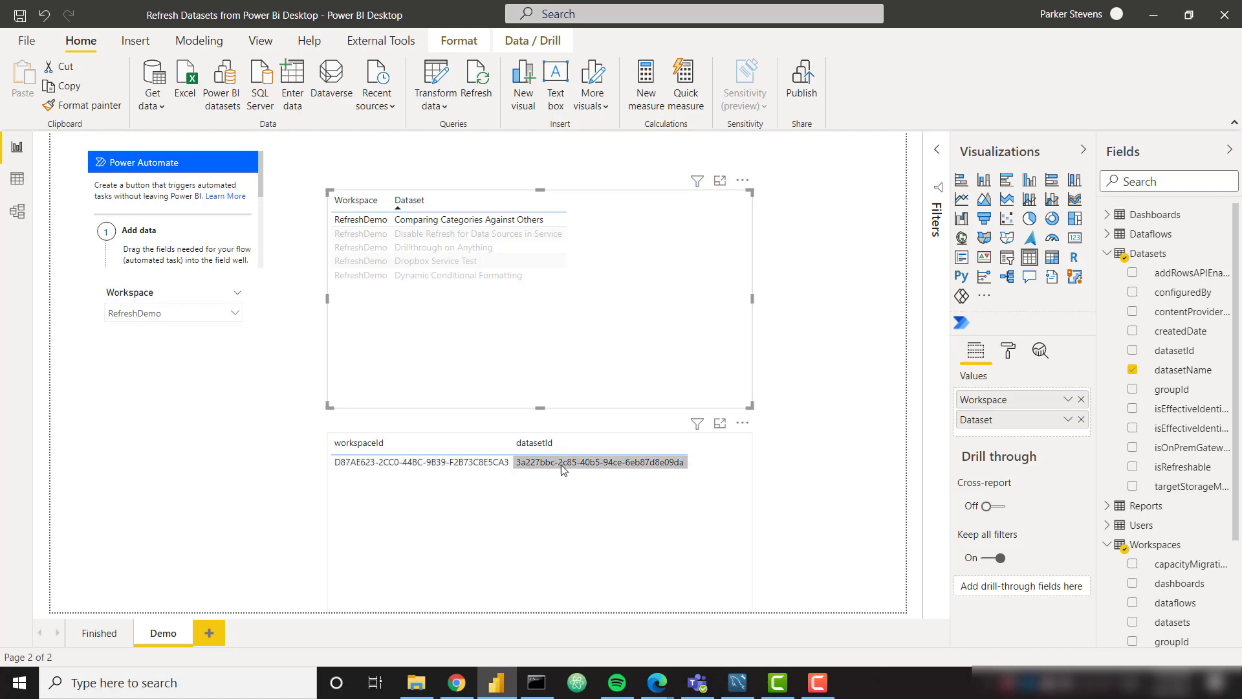
left_click(437, 248, "ctrl")
left_click(445, 262, "ctrl")
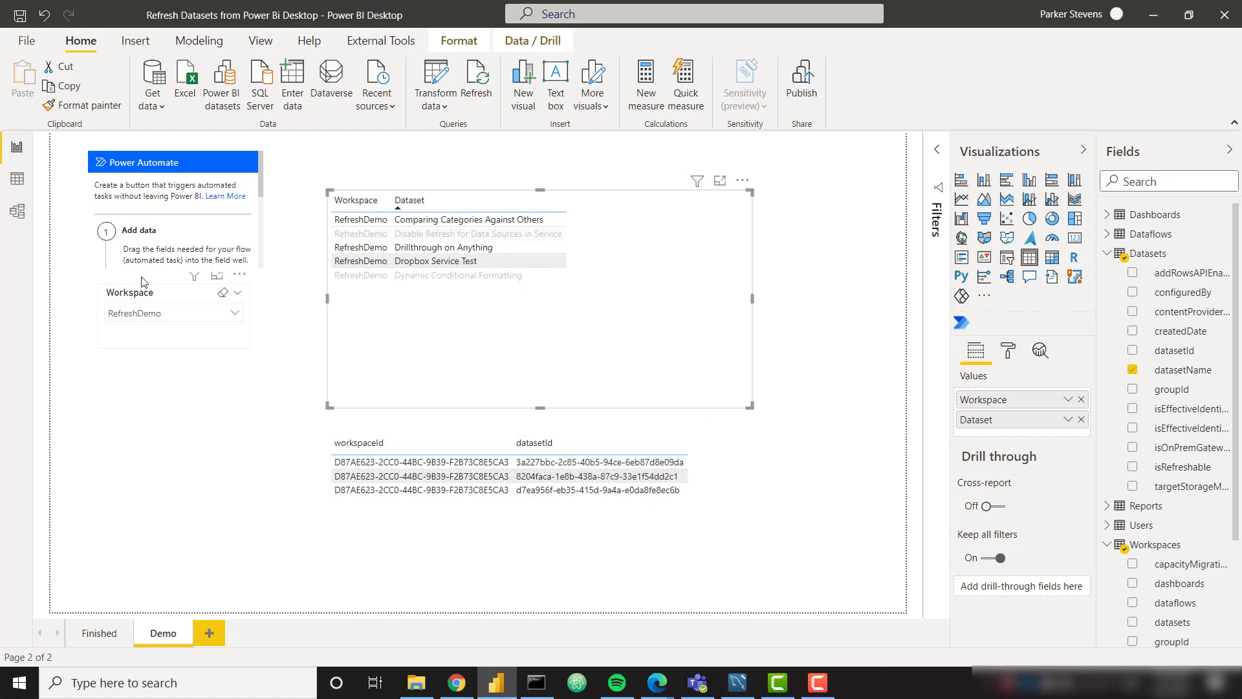
Rename the Power Automate visual's groupId field to workspaceId
left_click(176, 159)
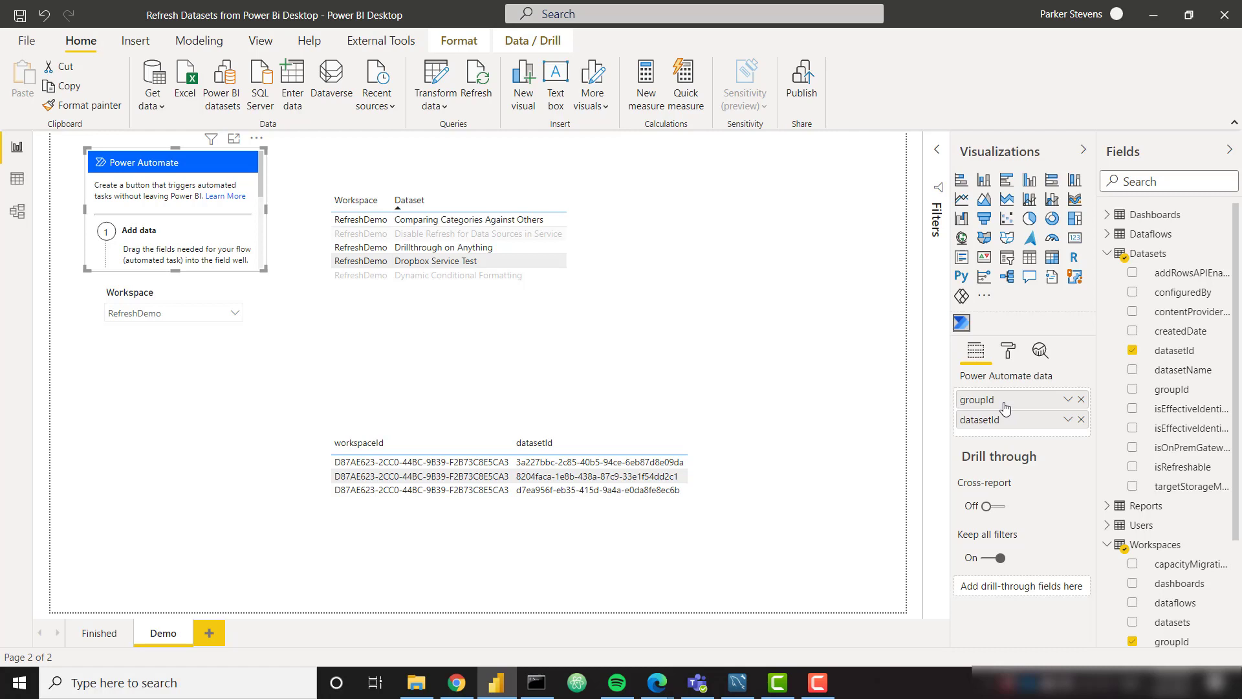
double_click(1004, 405)
type("workspace")
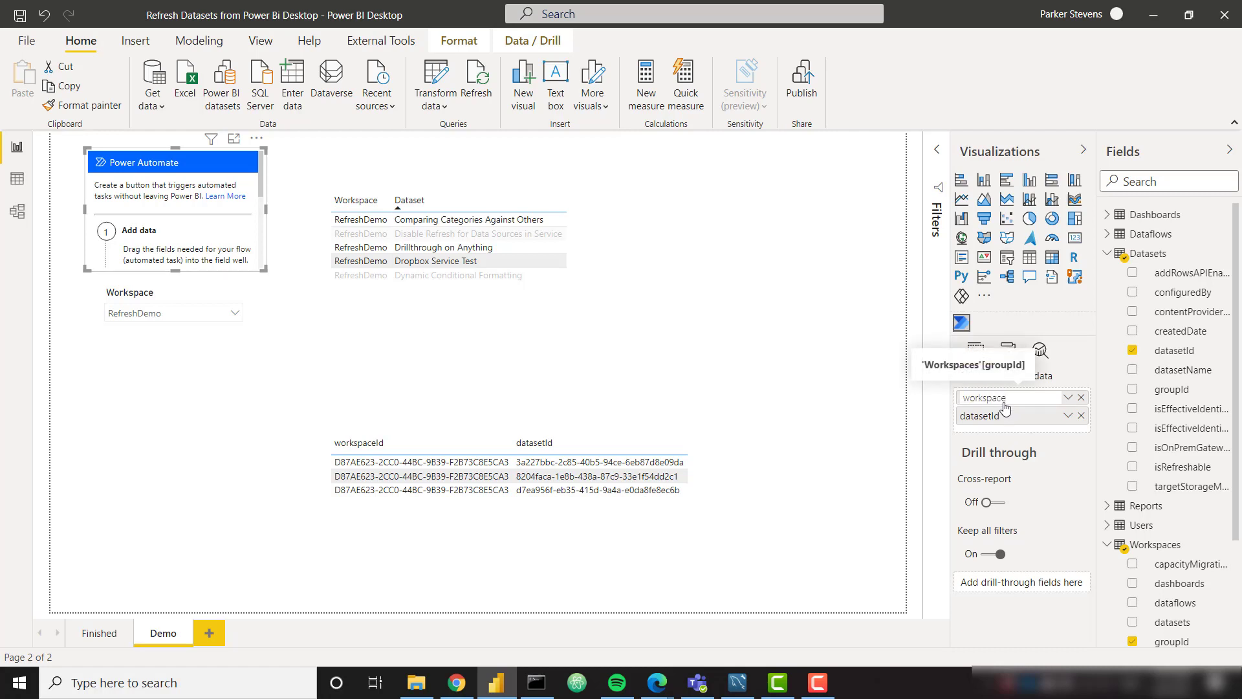
type("Id")
key("Return")
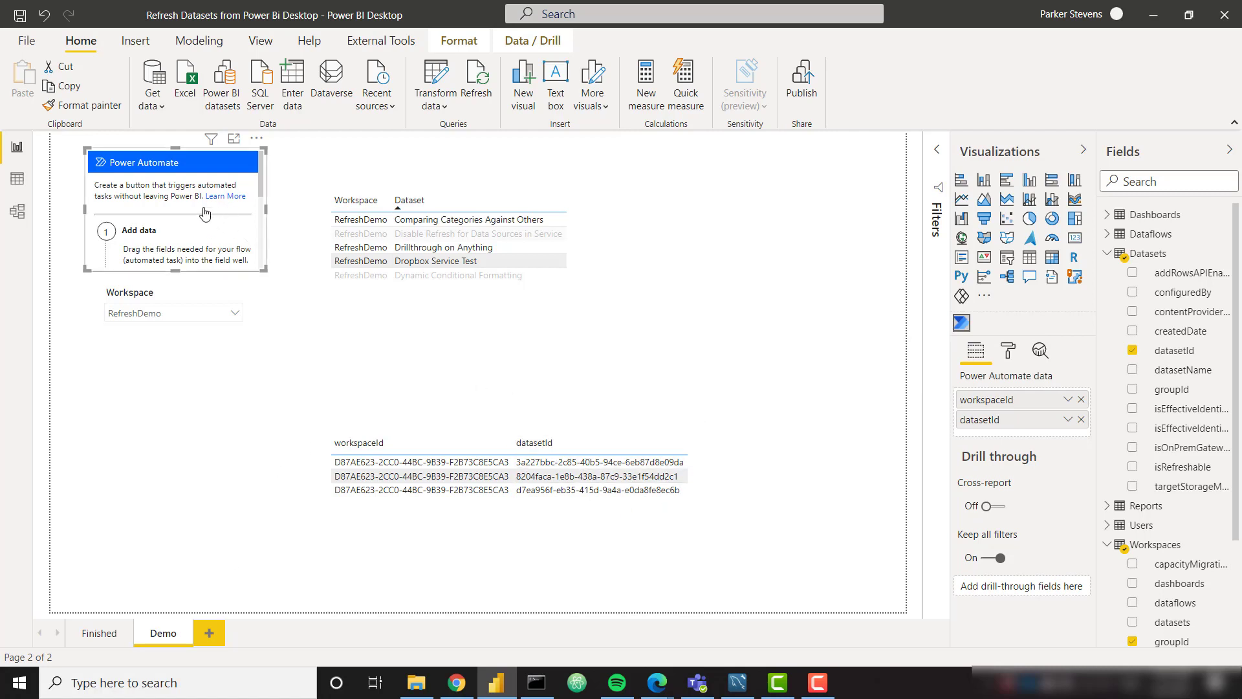
left_click(256, 143)
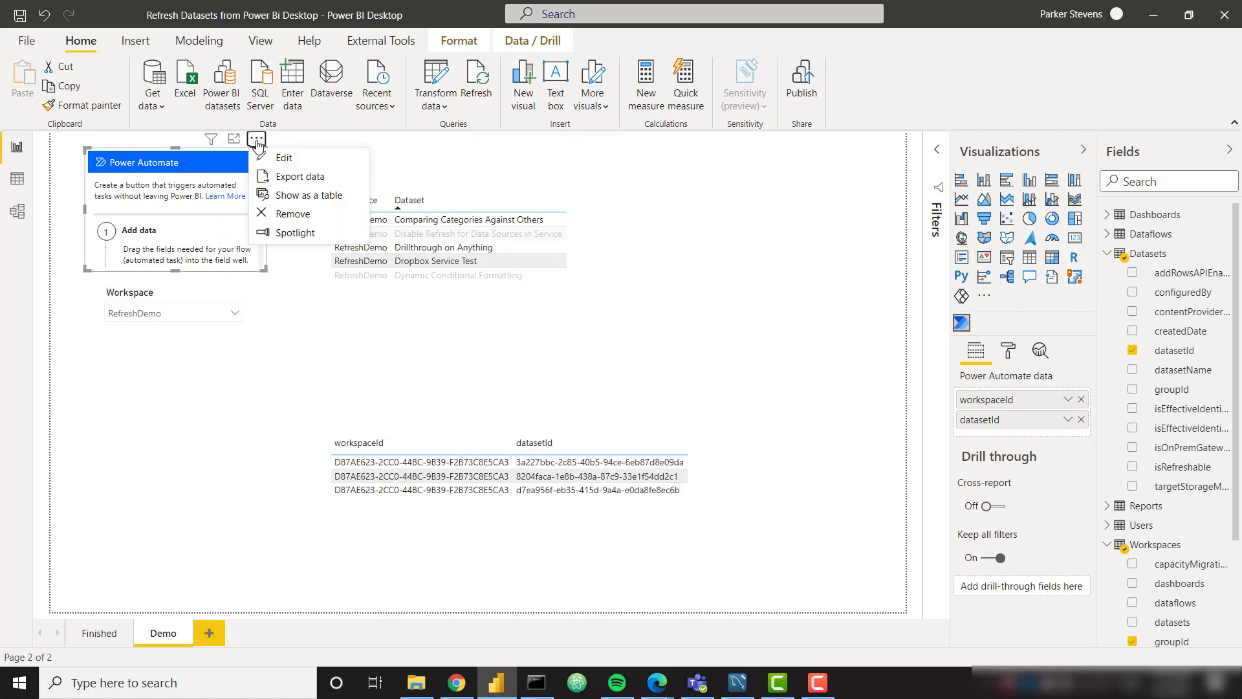
Edit the Power Automate visual and start a new instant cloud flow
left_click(286, 156)
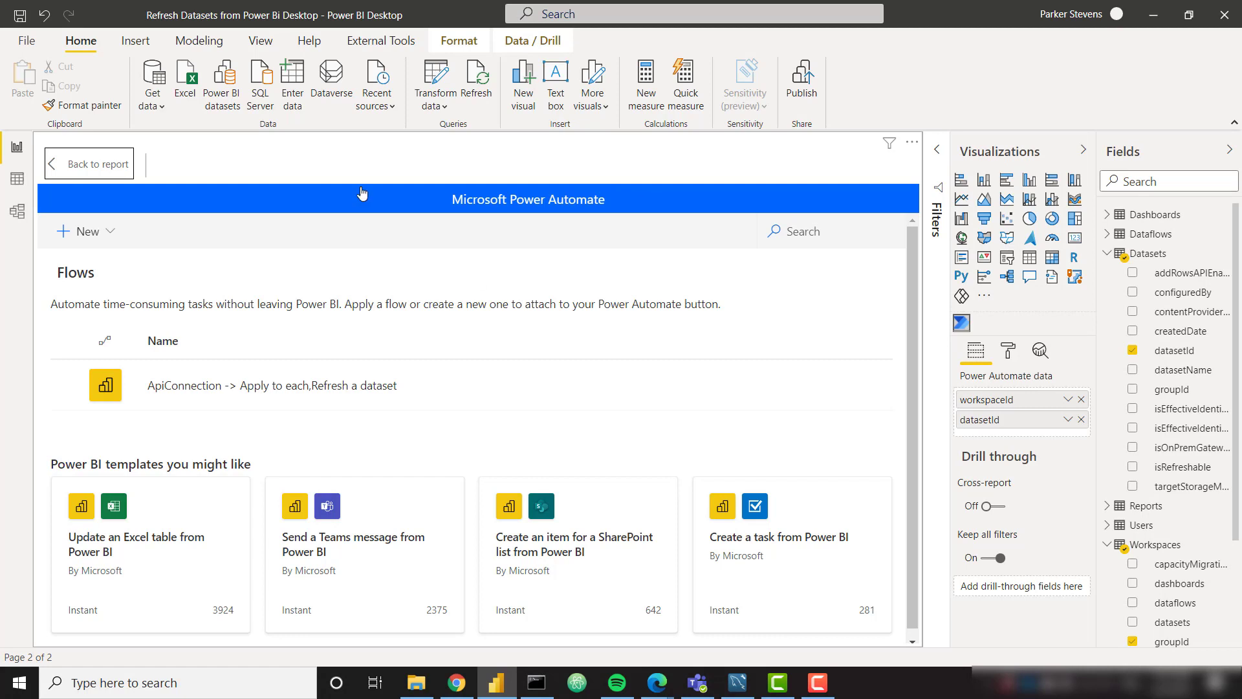
left_click(89, 241)
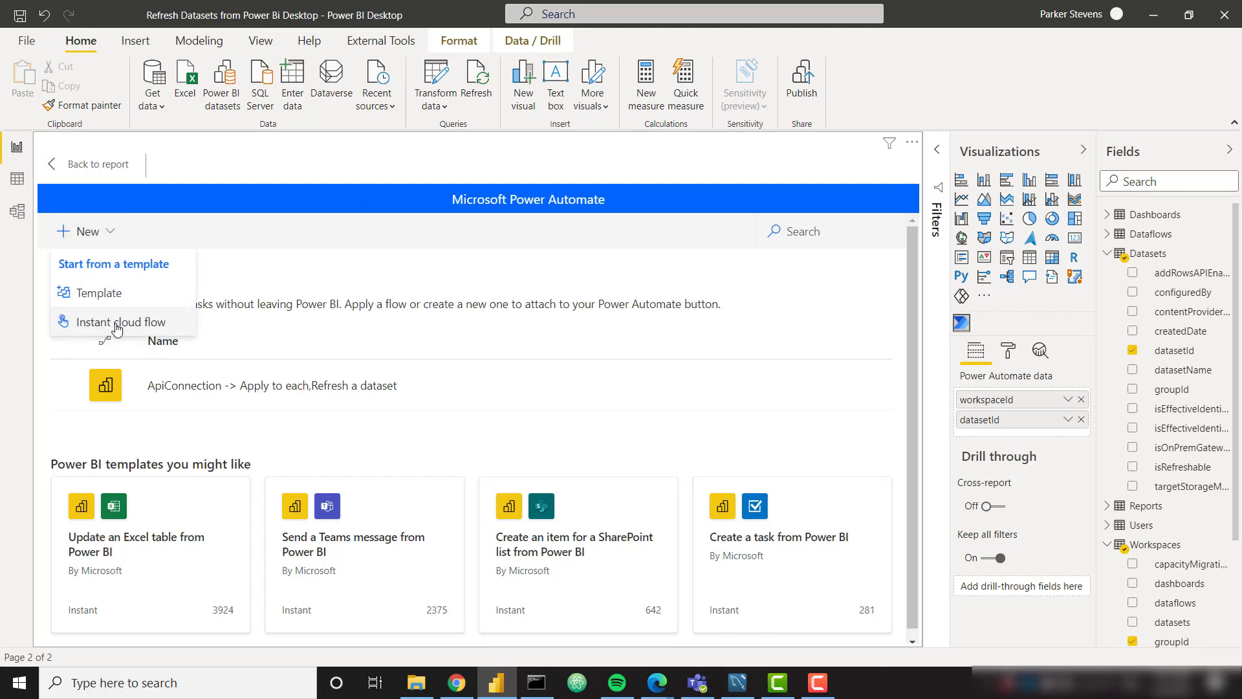
left_click(111, 322)
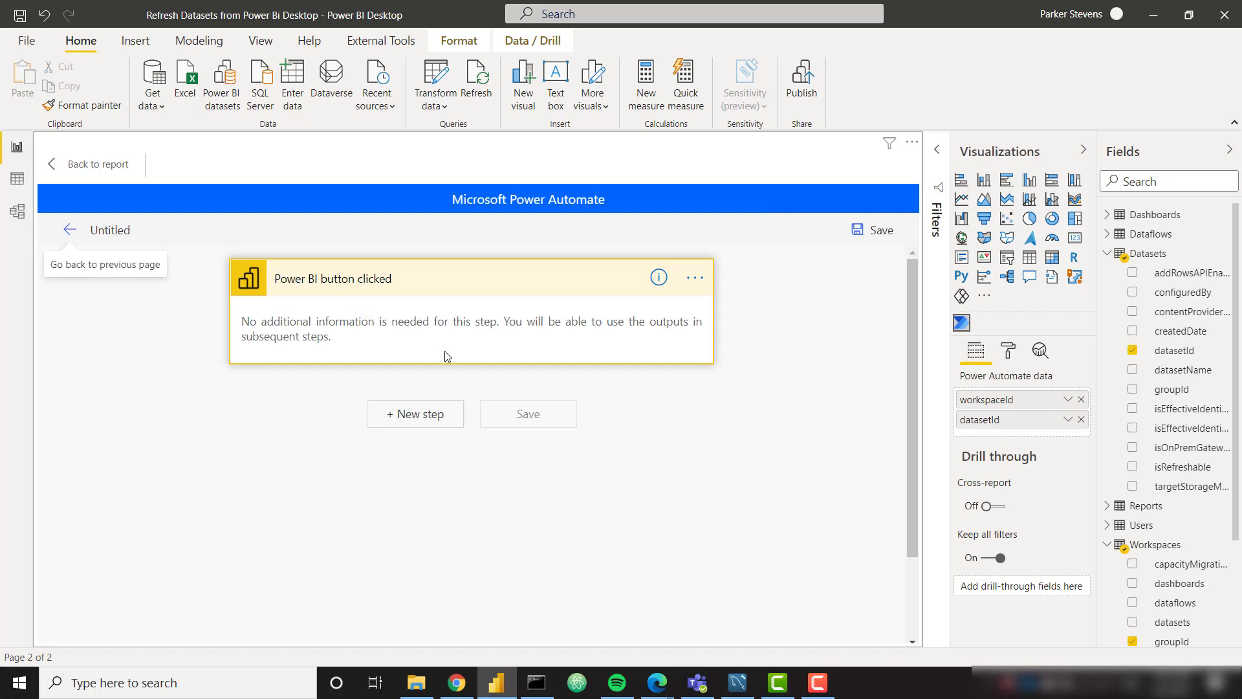
Add a Refresh a dataset action after the Power BI button clicked trigger
left_click(419, 414)
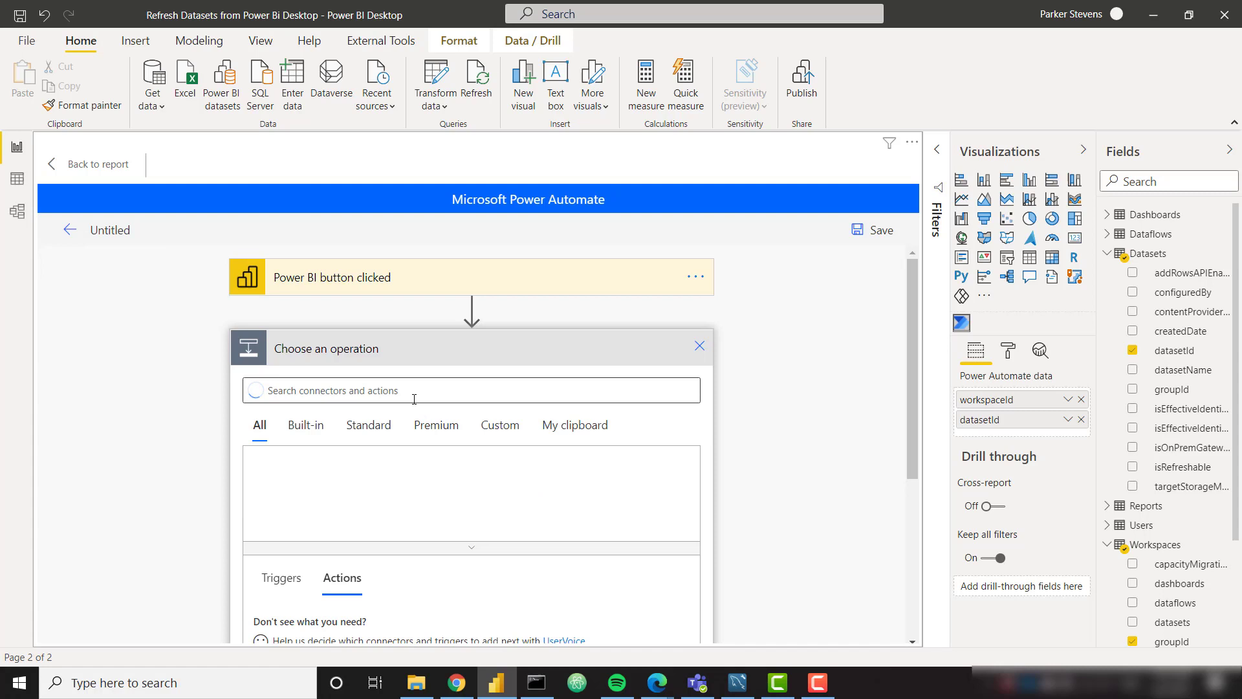
type("refre")
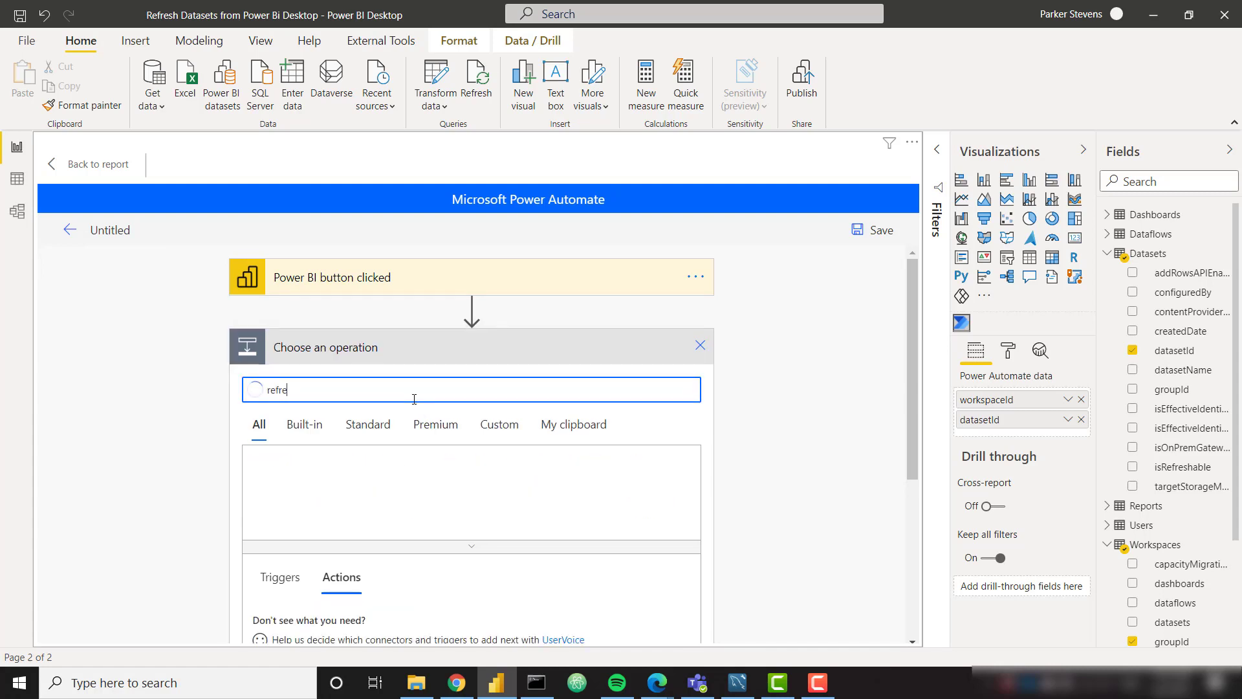
type("sh")
scroll(401, 522, "down", 3)
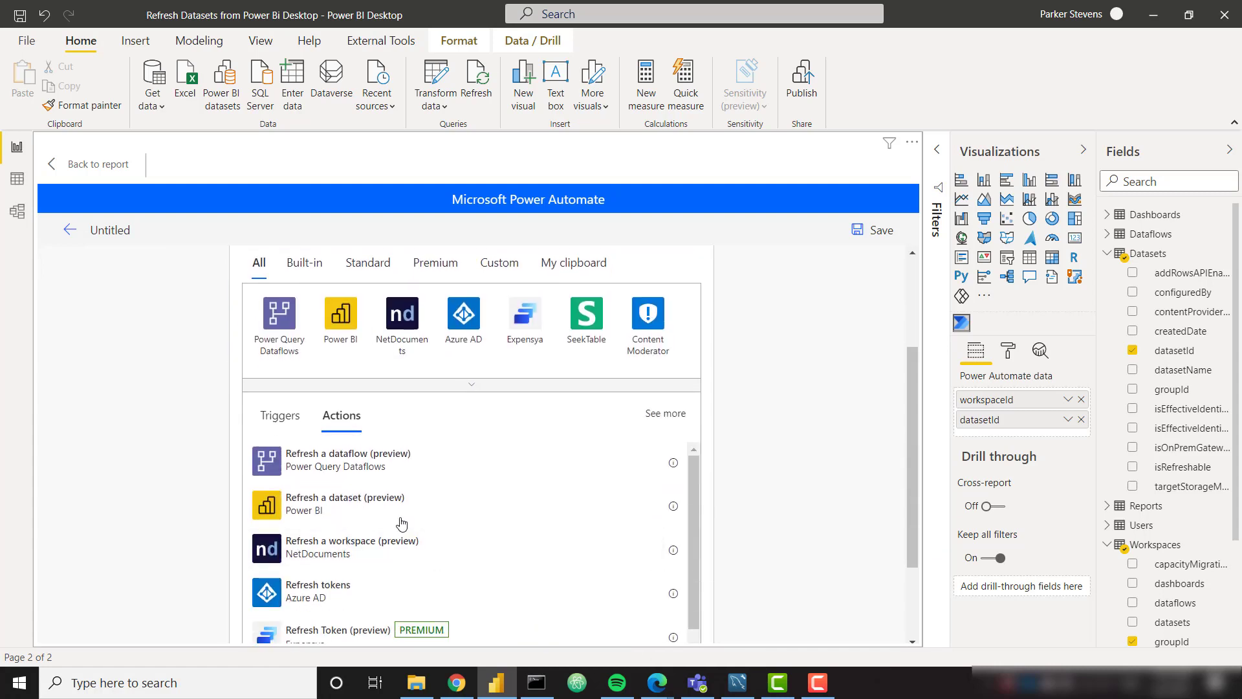
left_click(412, 506)
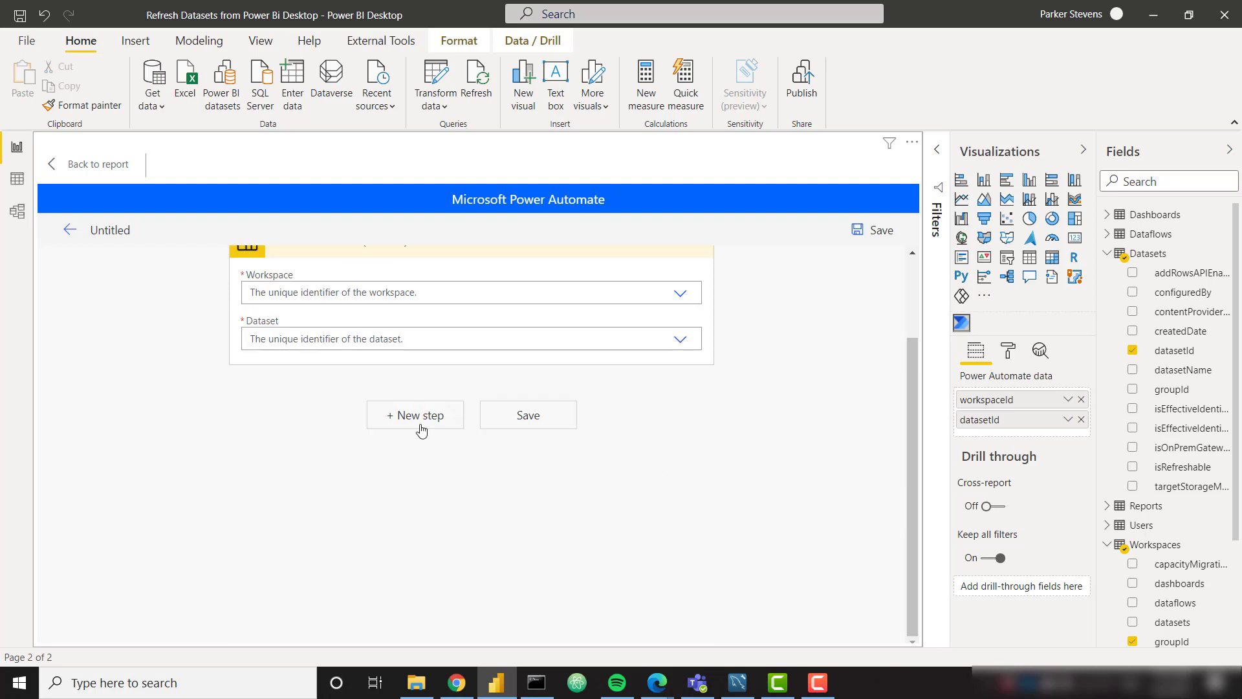
scroll(731, 389, "up", 2)
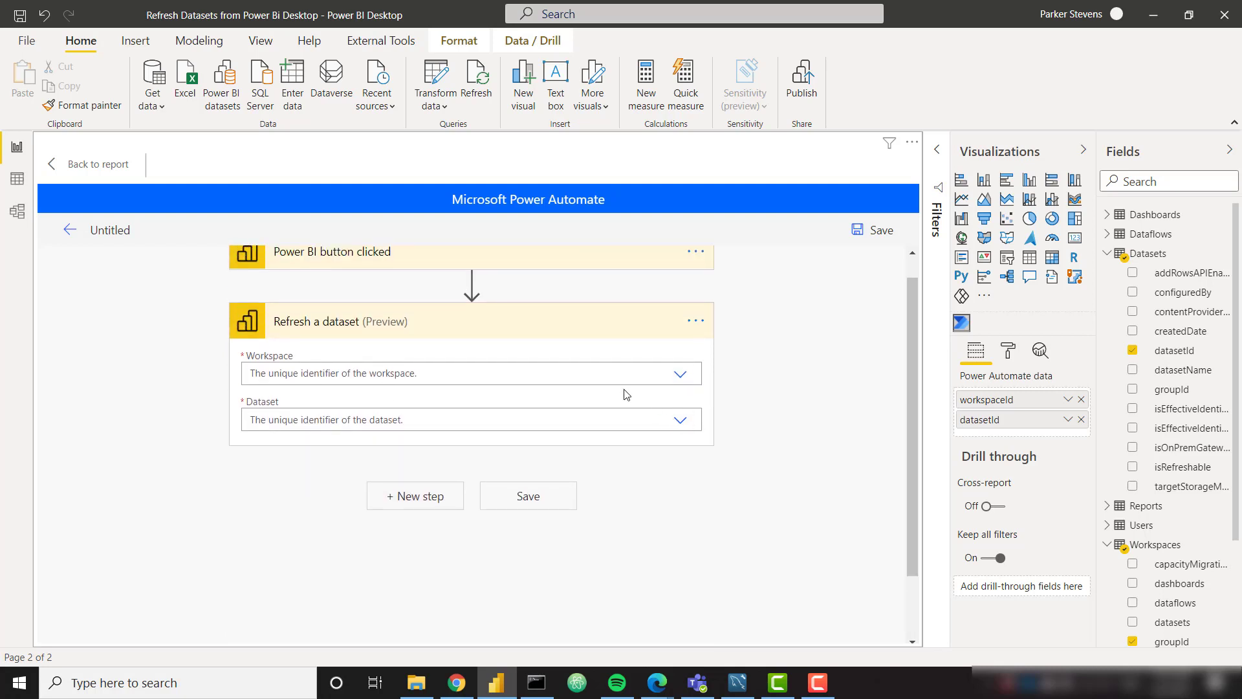
Open the Workspace dropdown and scroll to the end of the workspace list
left_click(690, 379)
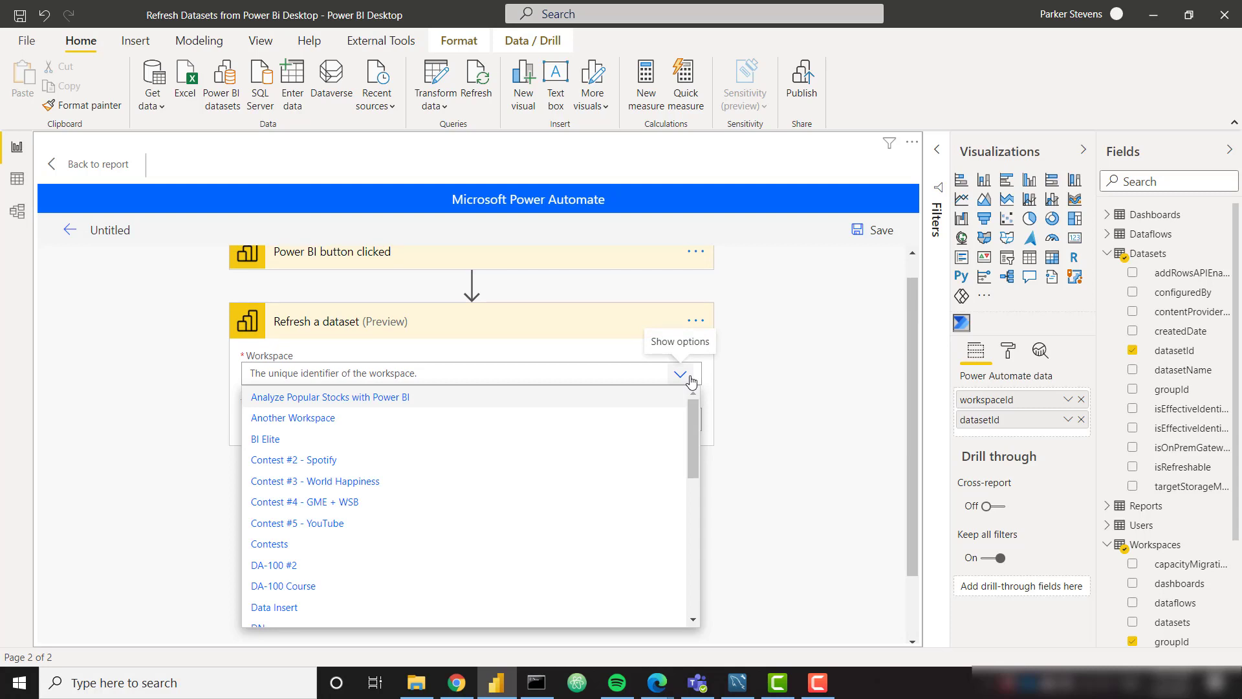
scroll(632, 535, "down", 5)
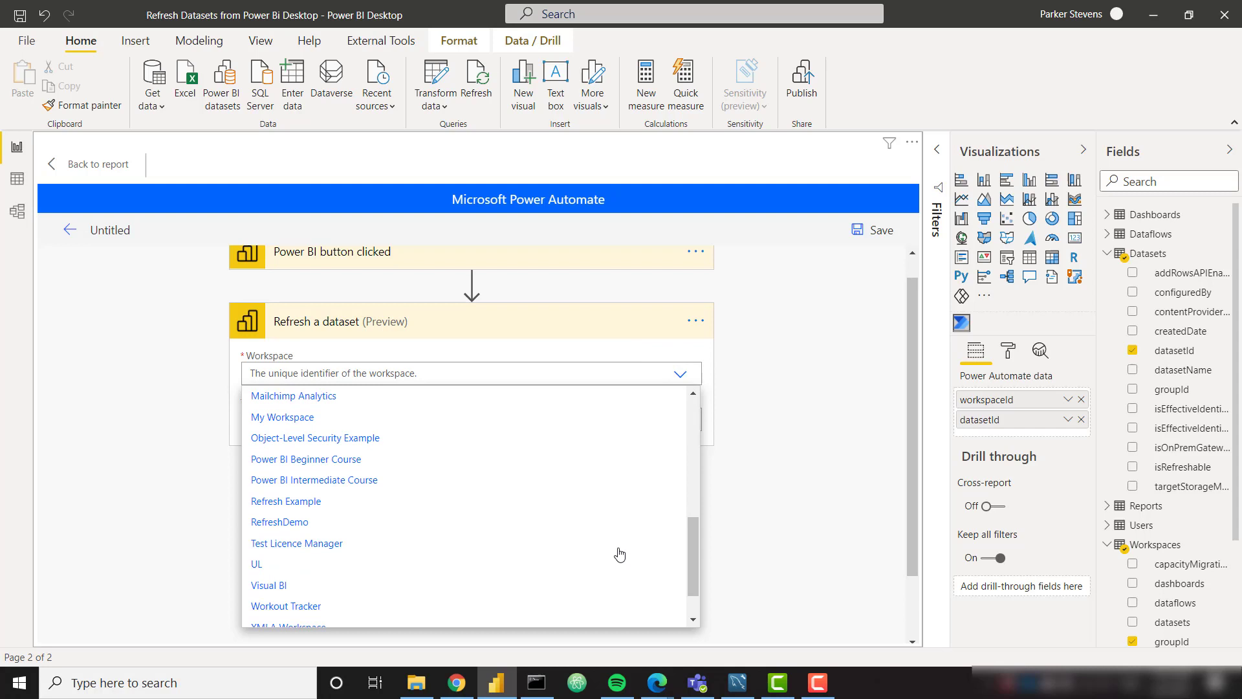
scroll(620, 555, "down", 5)
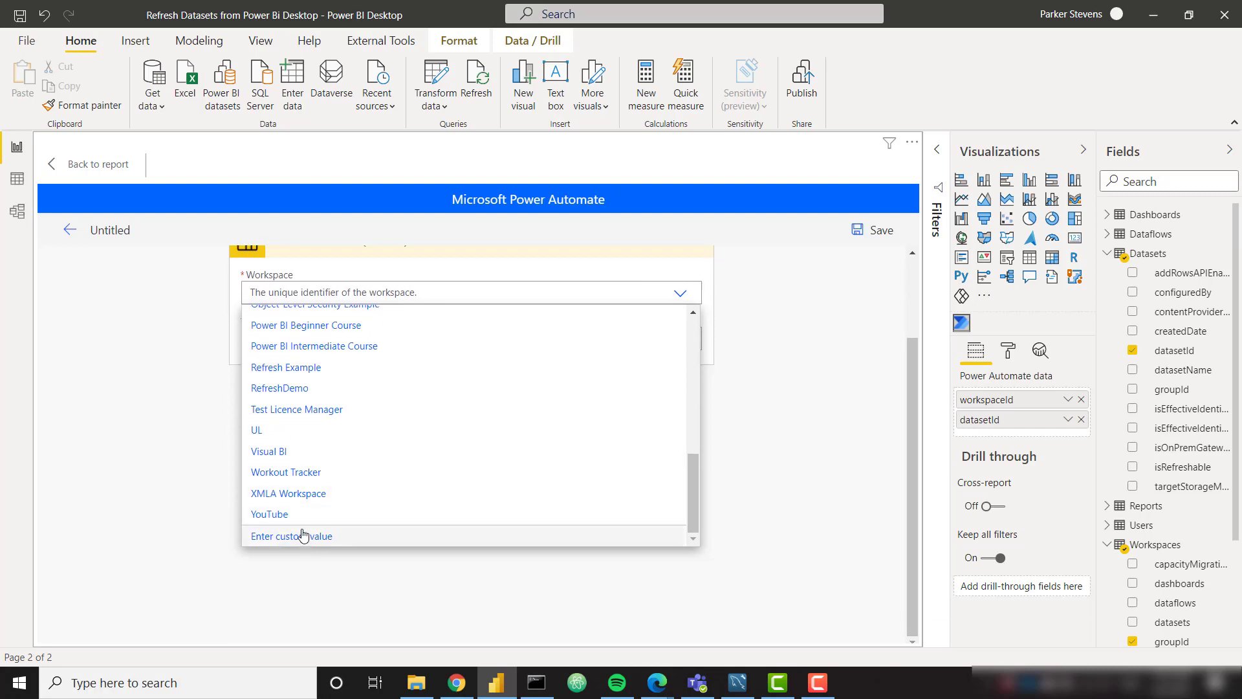
Set the Workspace field to a custom value from the Power BI data workspaceId
left_click(320, 537)
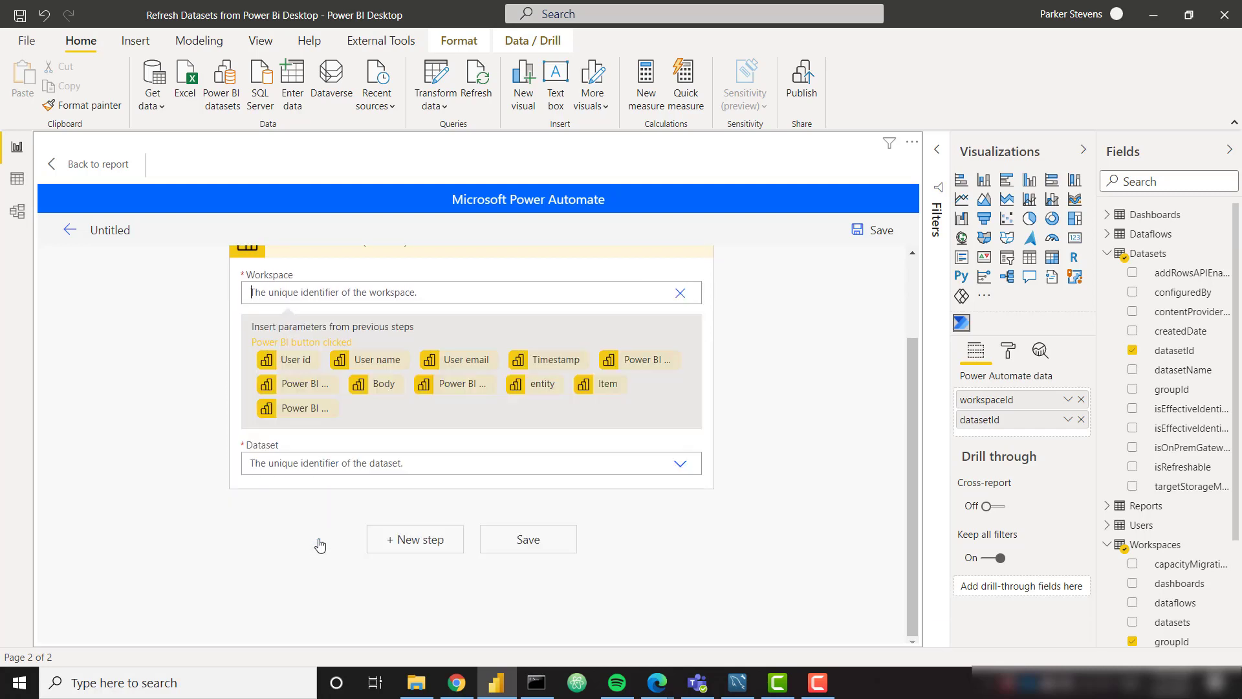
left_click(655, 366)
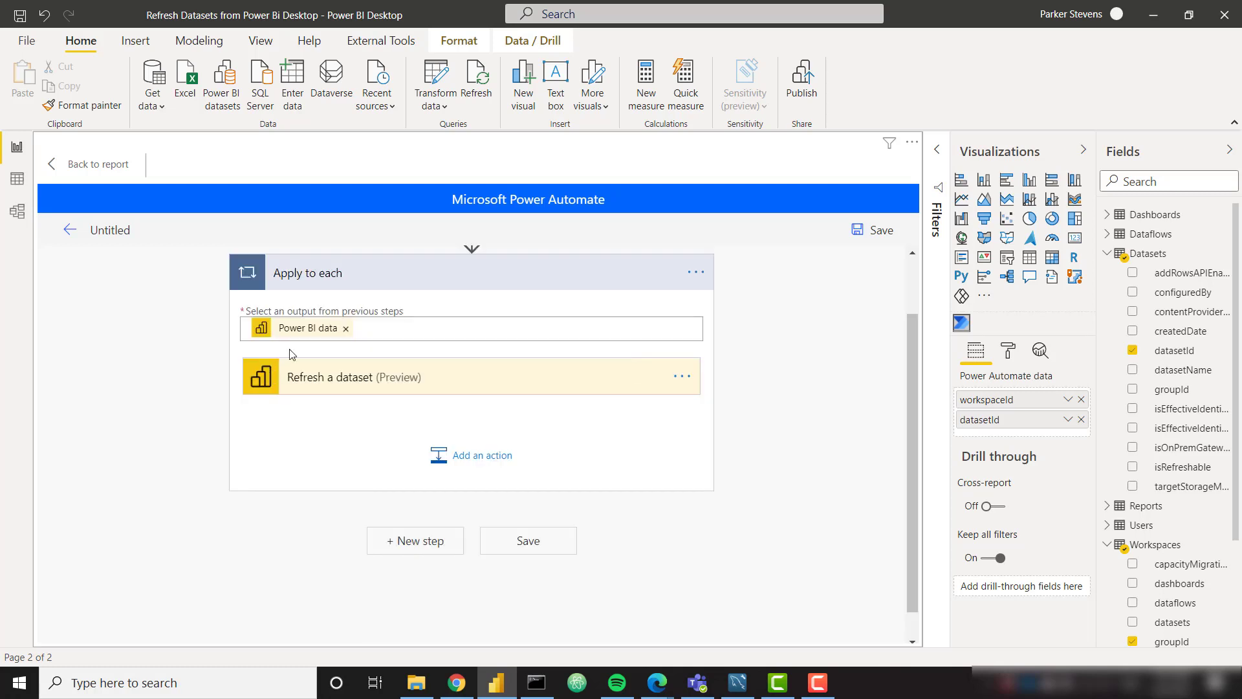
left_click(385, 382)
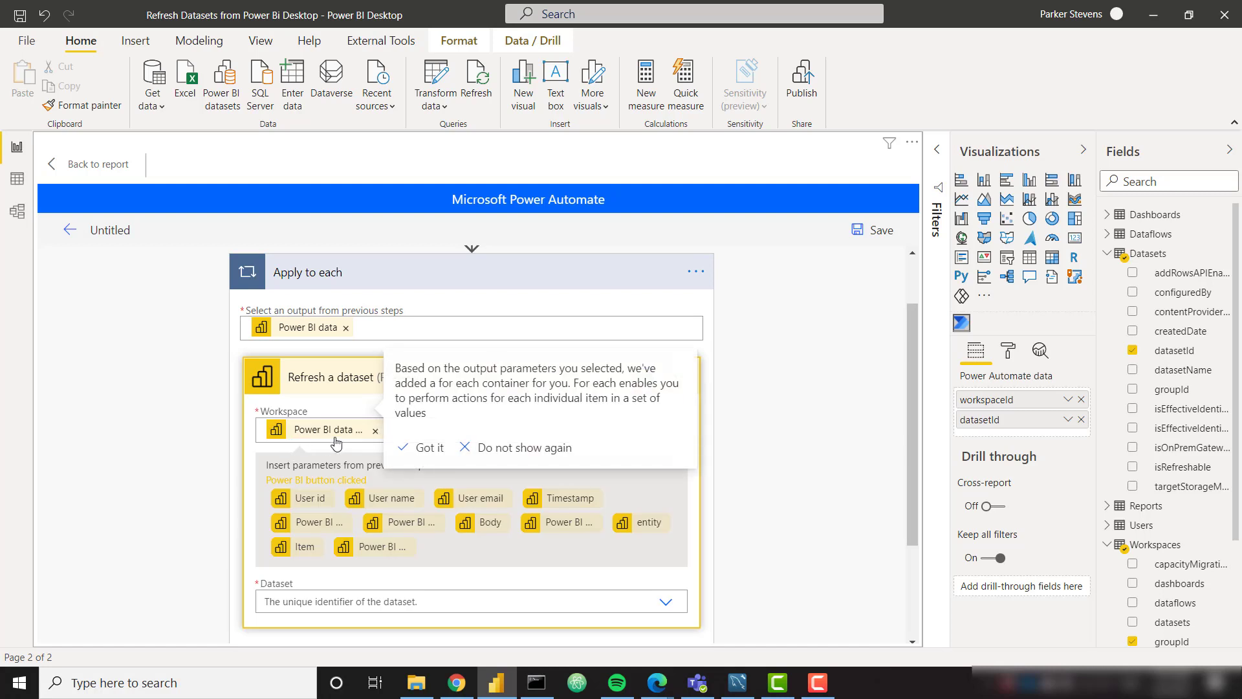
left_click(727, 480)
scroll(336, 492, "down", 2)
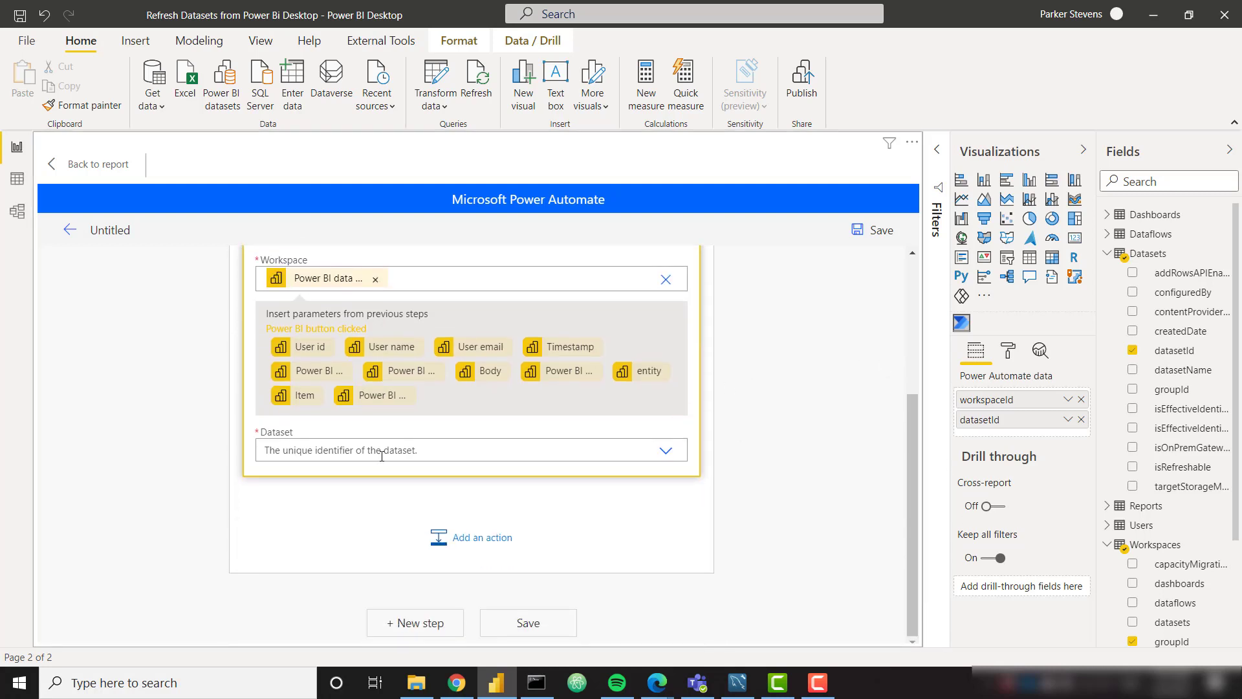
Set the Dataset field to a custom value from the Power BI data datasetId
left_click(408, 456)
left_click(350, 496)
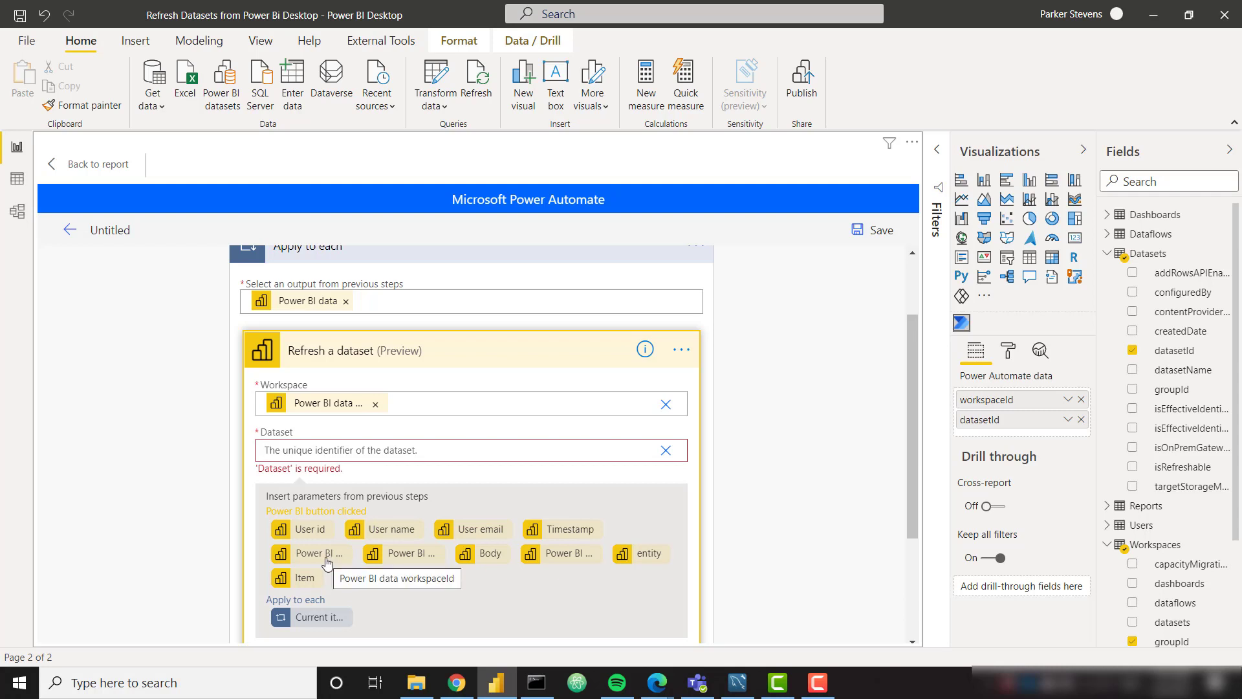
left_click(411, 554)
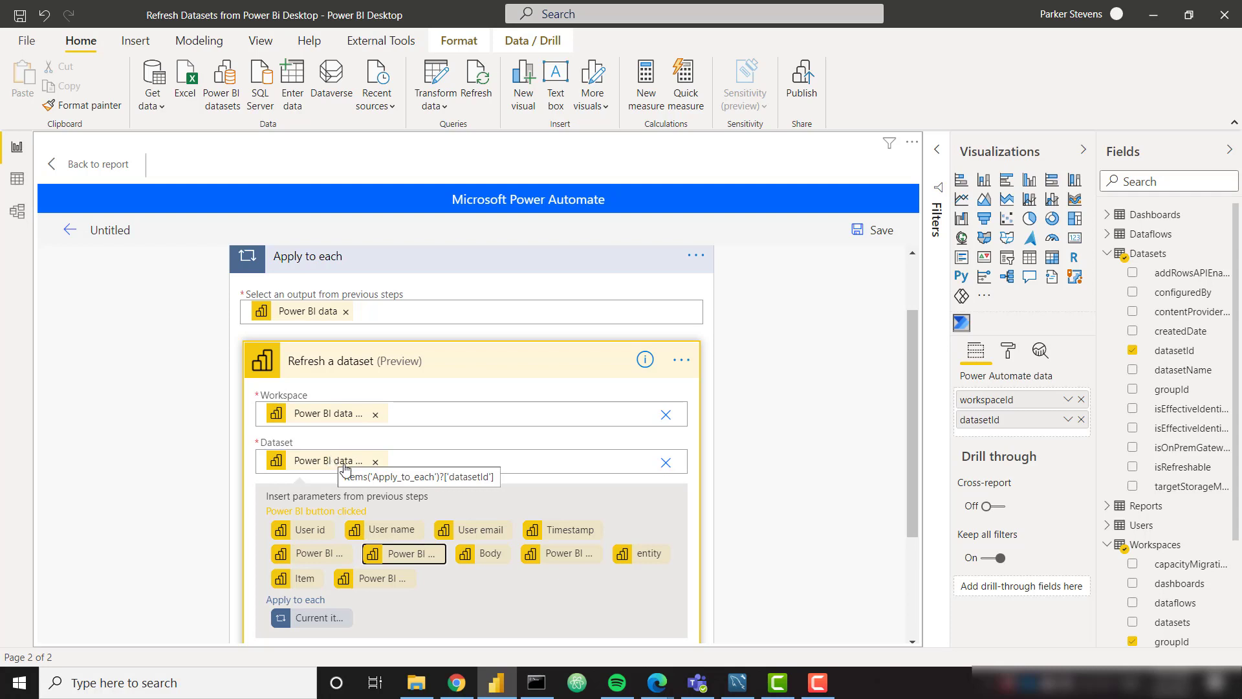
scroll(434, 463, "up", 1)
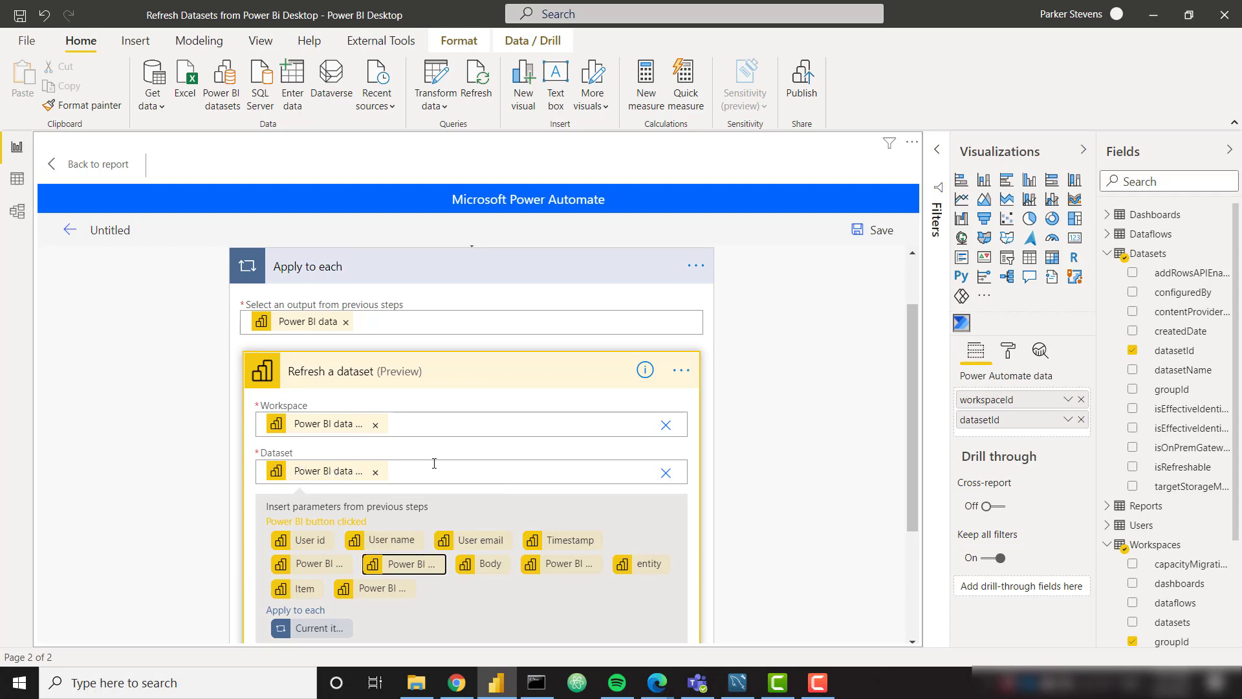
scroll(434, 463, "up", 3)
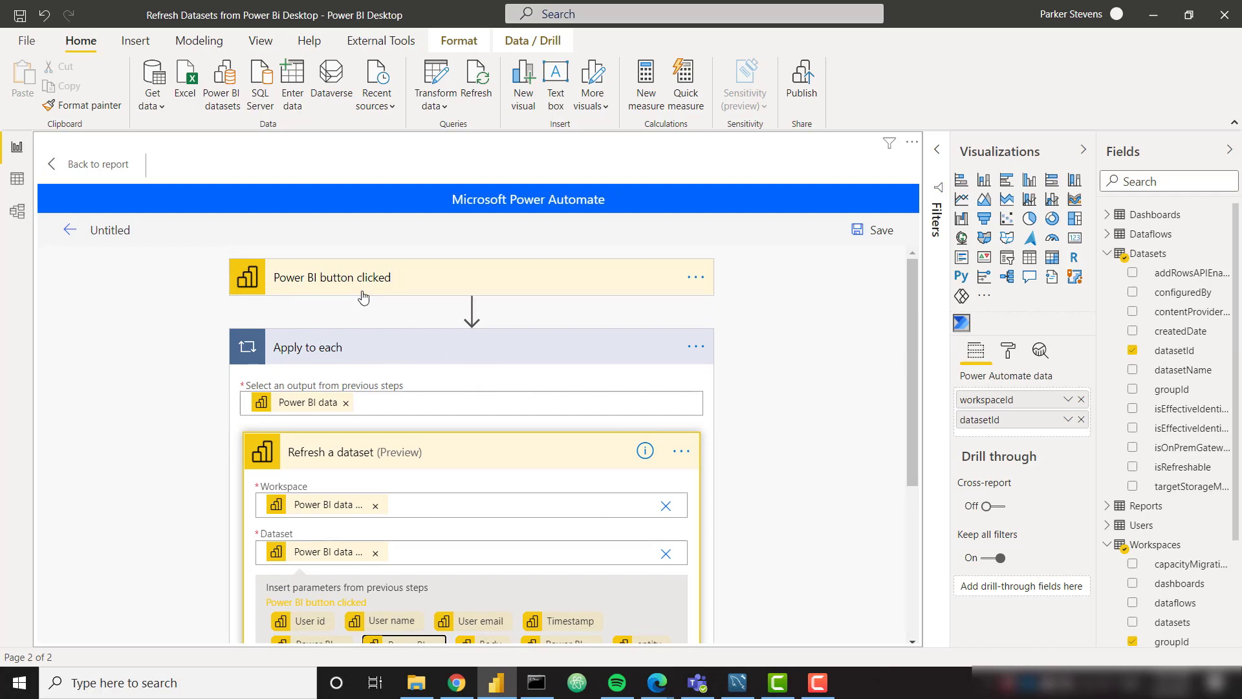
mouse_move(389, 315)
scroll(757, 465, "down", 4)
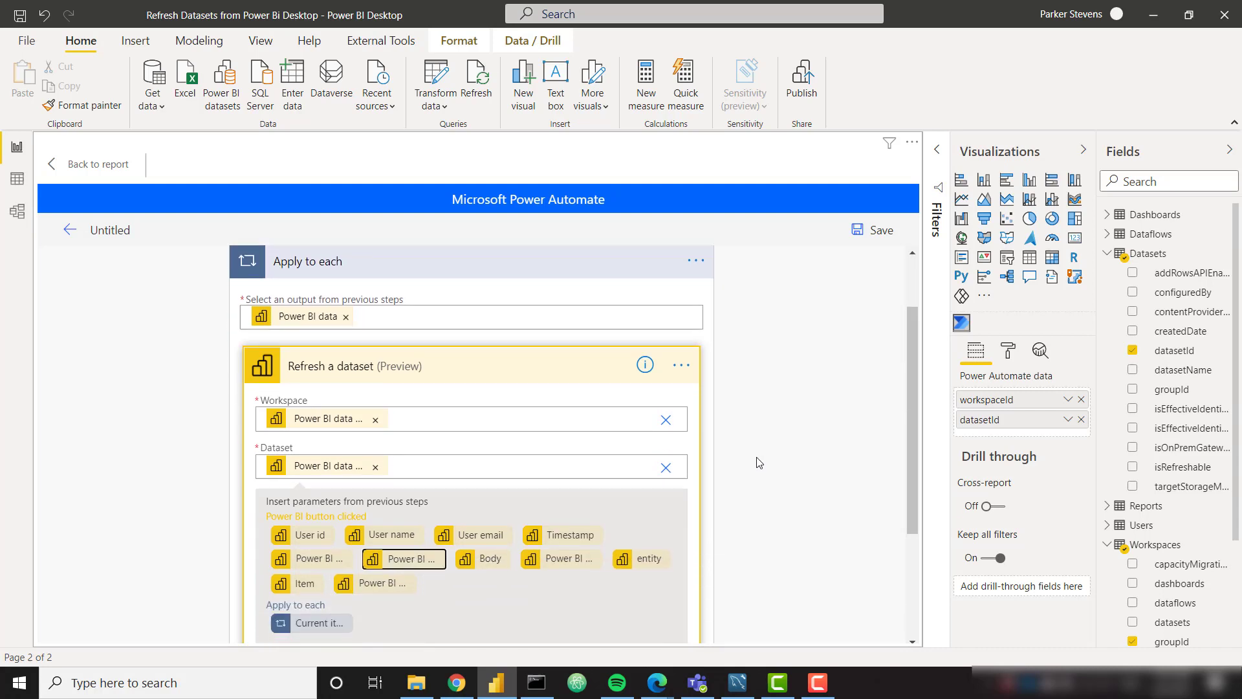
Save the flow and apply it to the report's Power Automate button
left_click(880, 232)
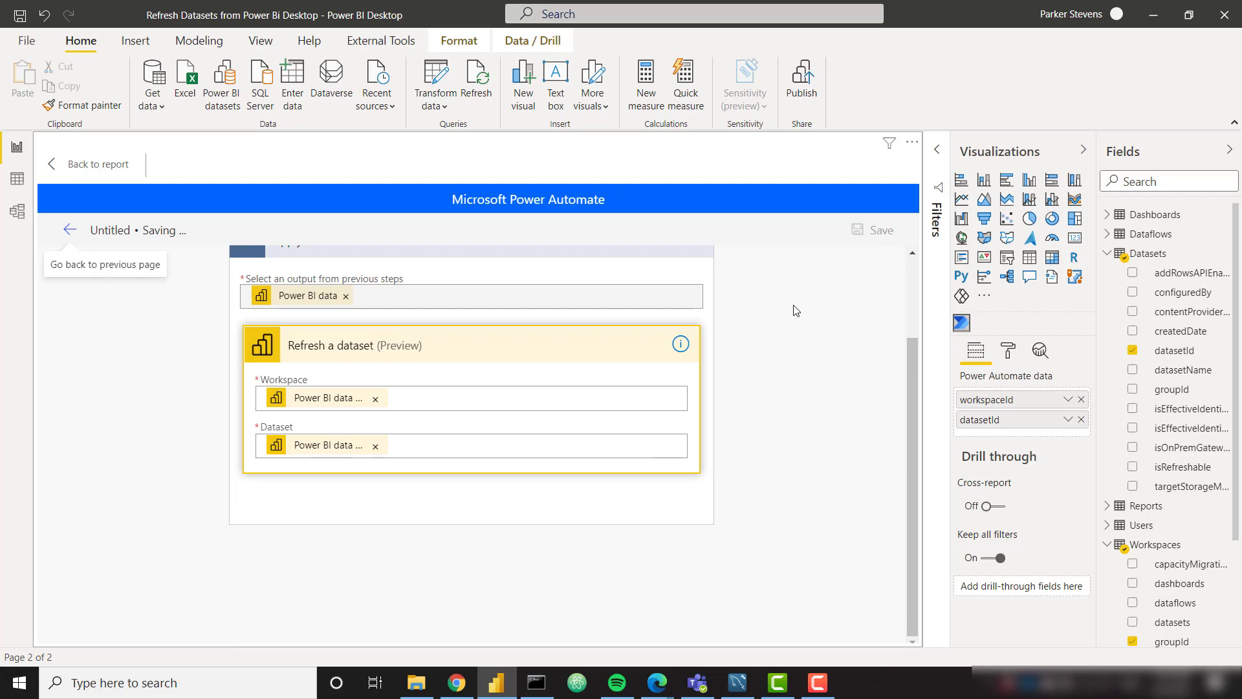
left_click(69, 229)
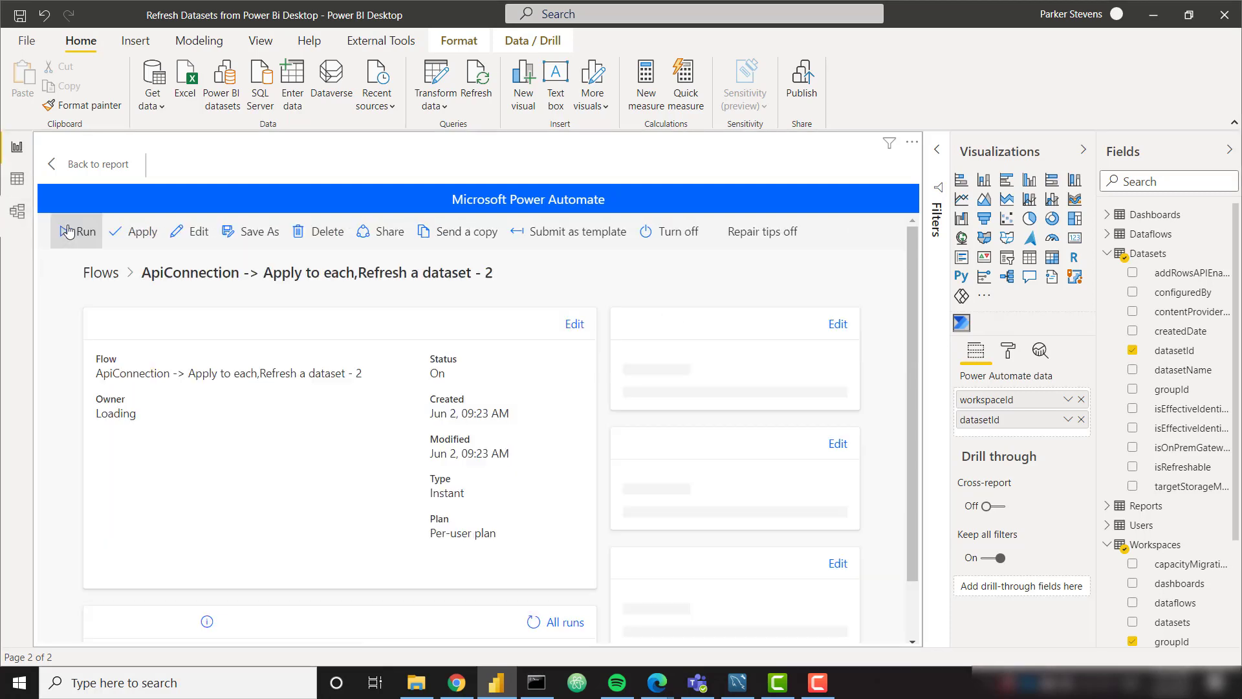
left_click(127, 239)
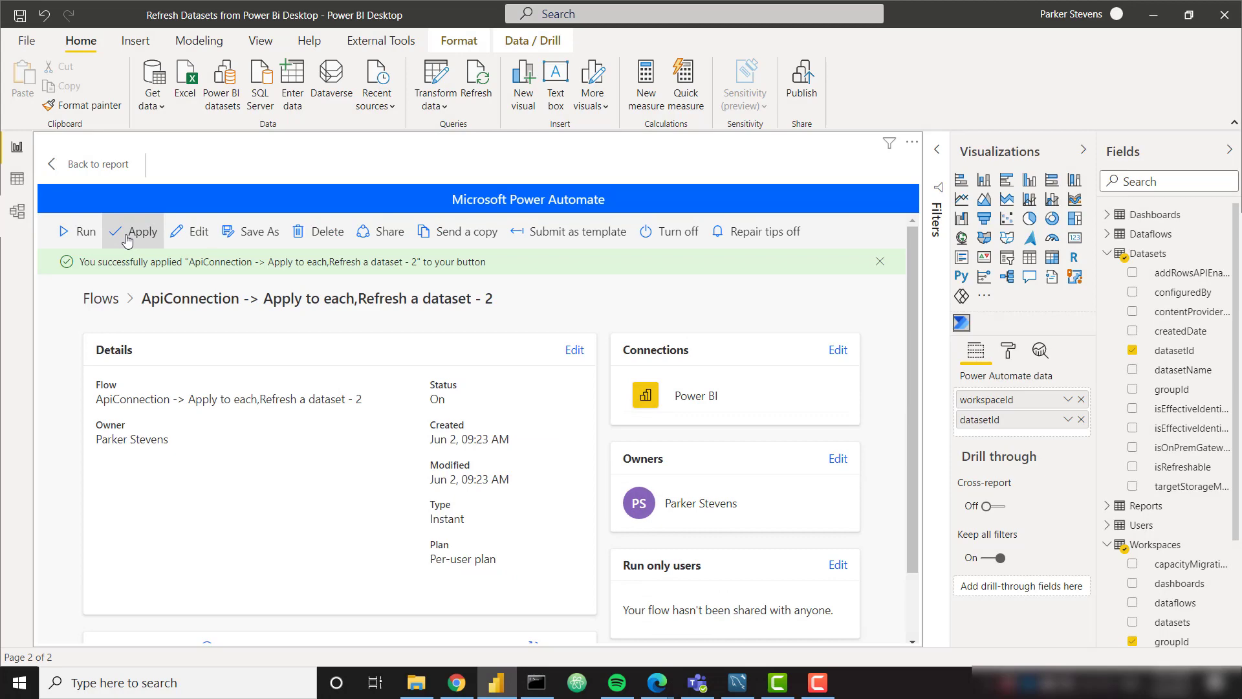
Shrink the Run flow button and filter the table to Comparing Categories Against Others
left_click(107, 163)
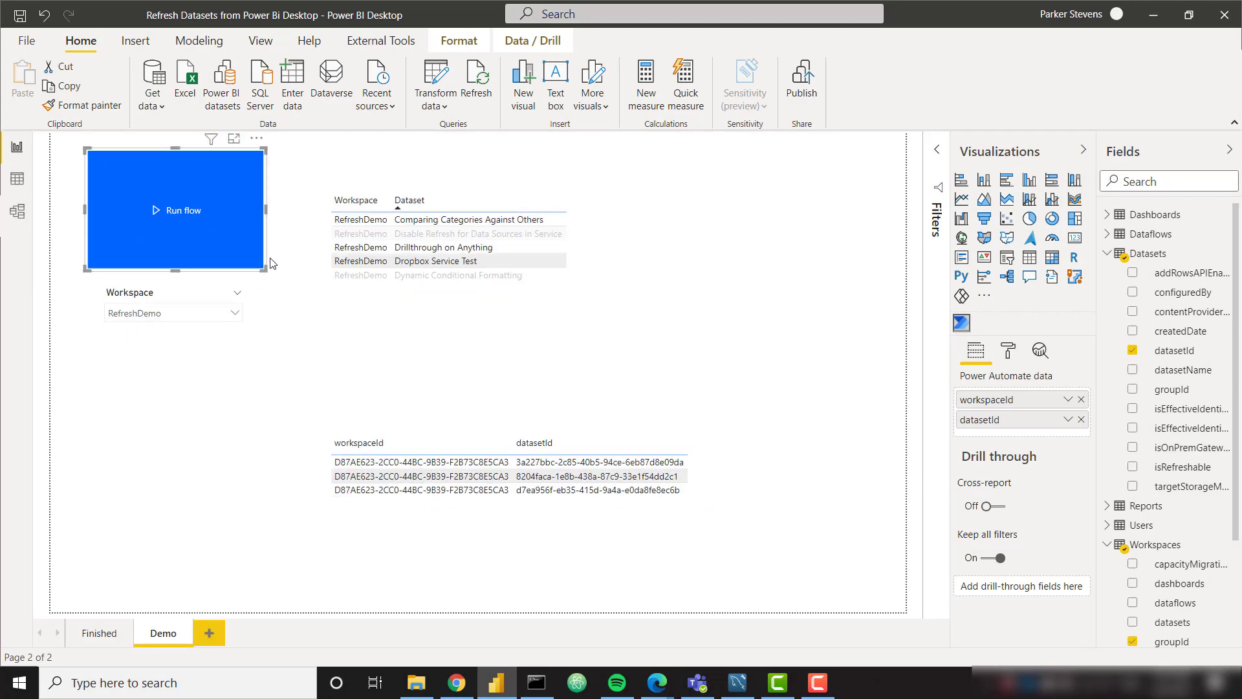
mouse_move(267, 260)
left_mouse_down()
mouse_move(263, 235)
mouse_move(227, 227)
mouse_move(253, 253)
left_mouse_up()
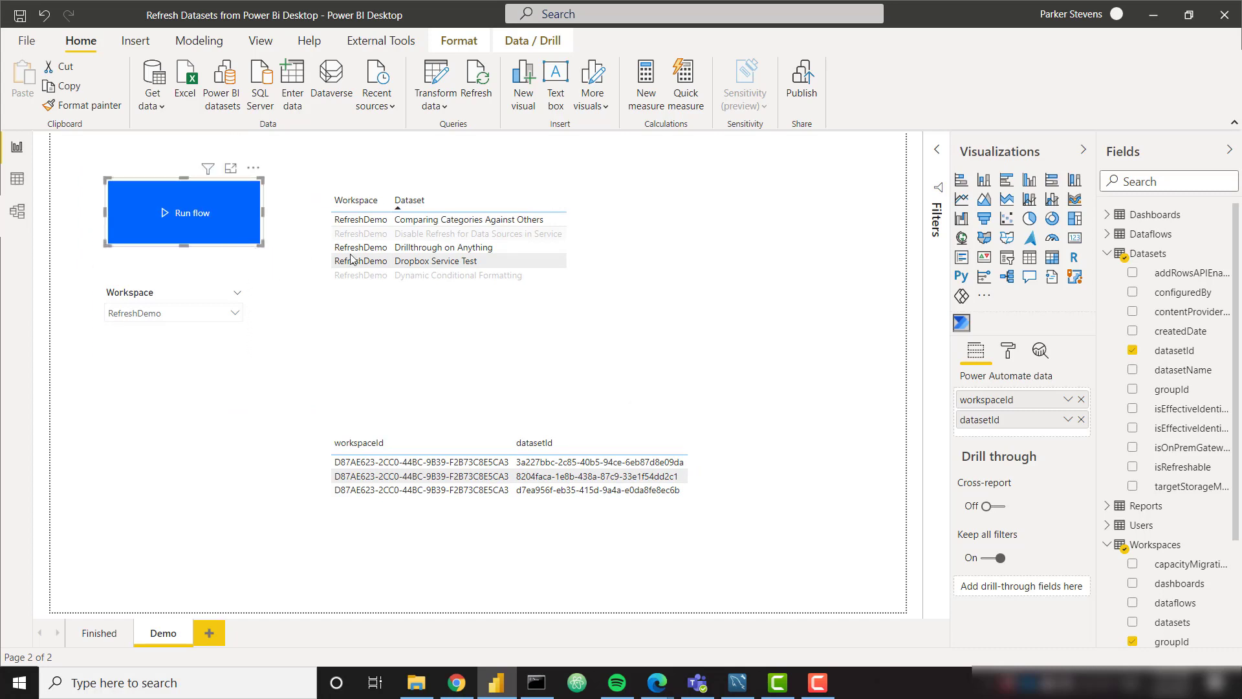
left_click(461, 221)
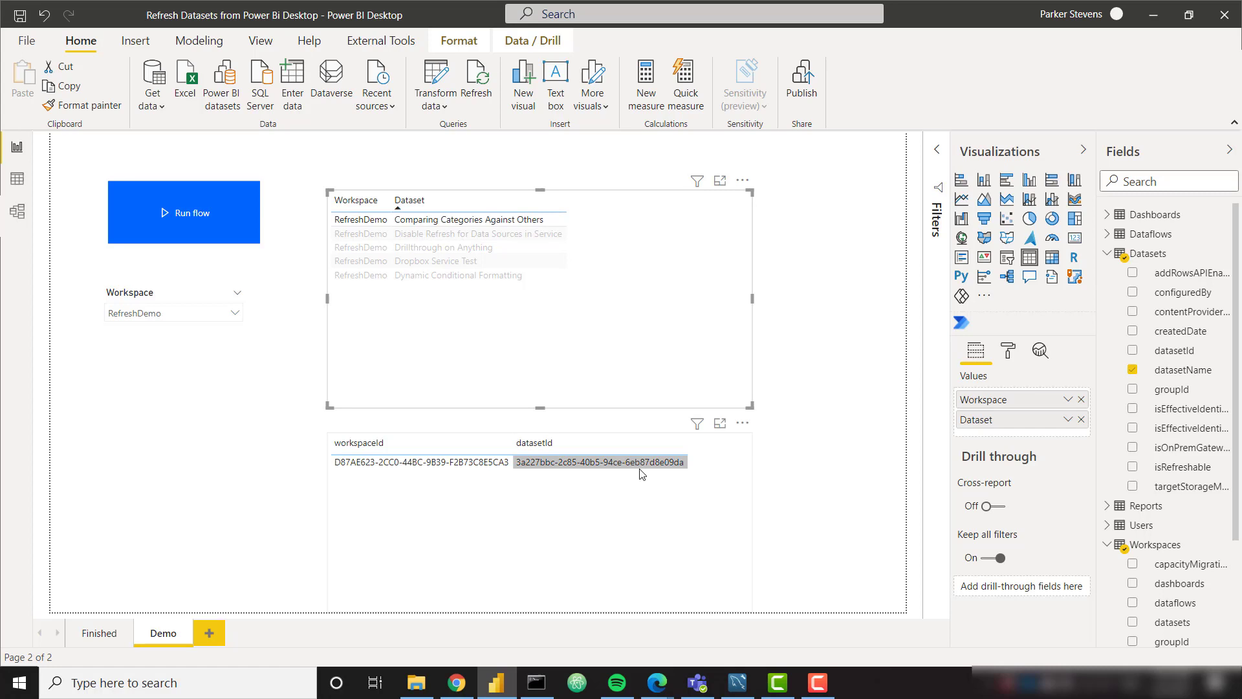
Trigger Run flow to refresh the Comparing Categories Against Others dataset
left_click(226, 211)
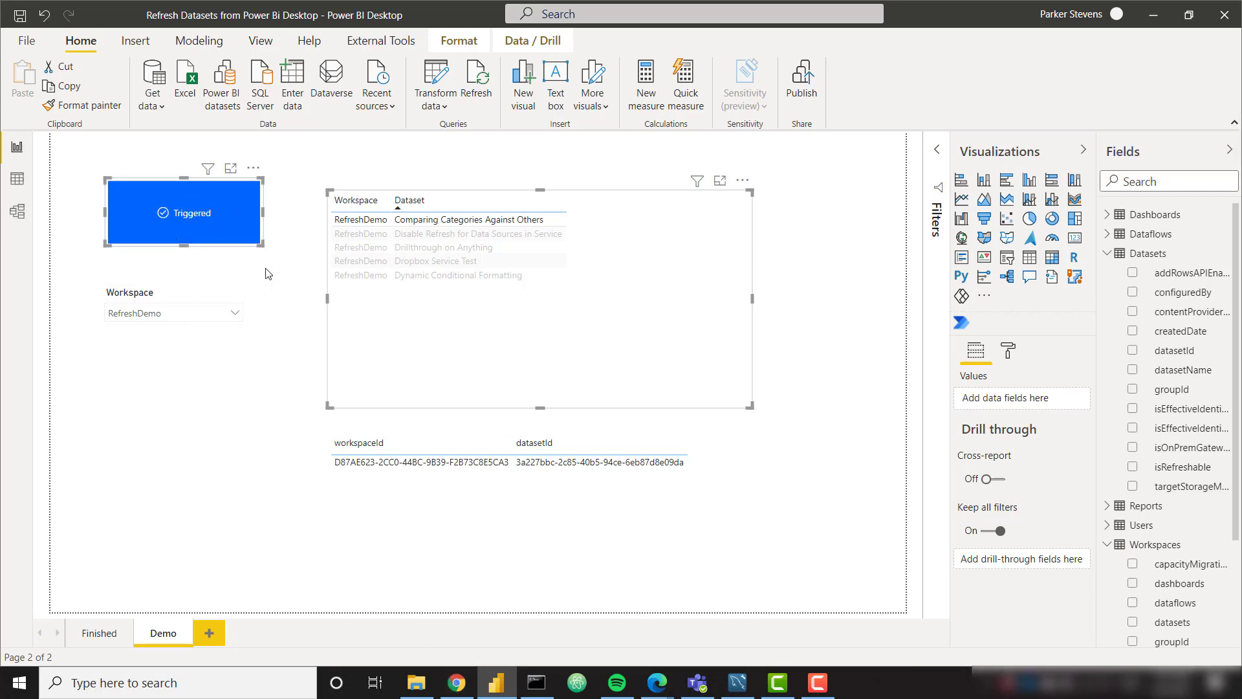
Check the RefreshDemo datasets in Power BI Service for the 9:24:04 AM refresh time
left_click(457, 683)
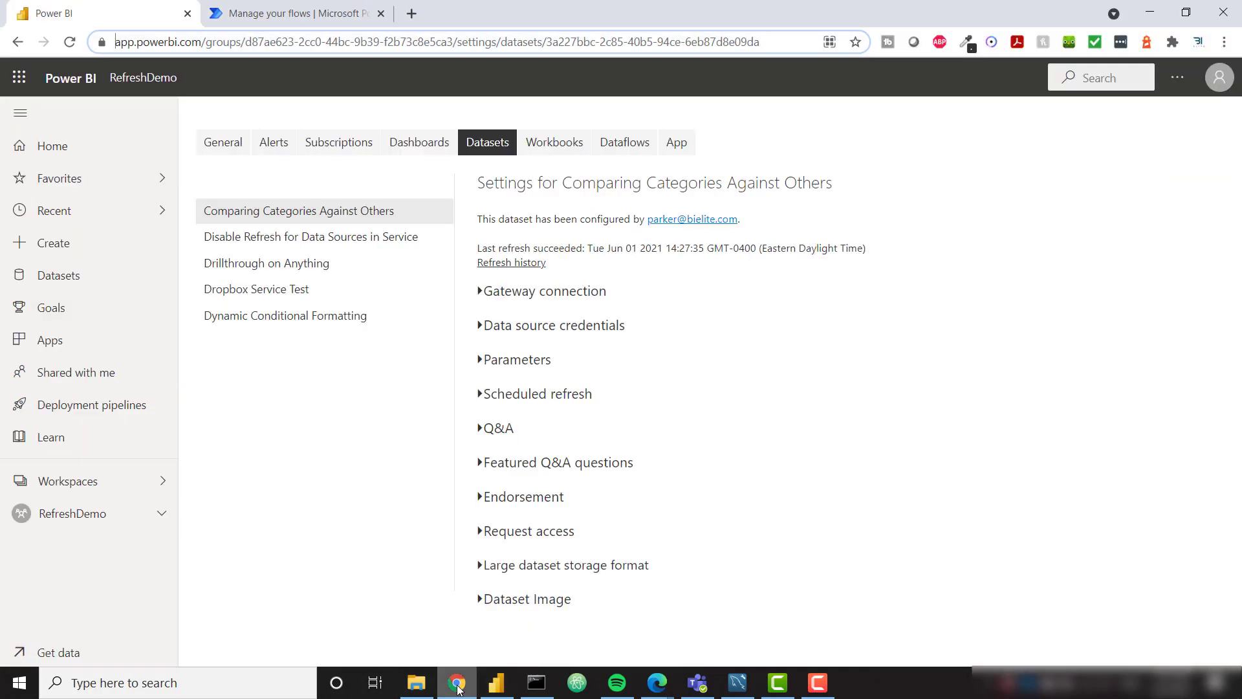
left_click(92, 514)
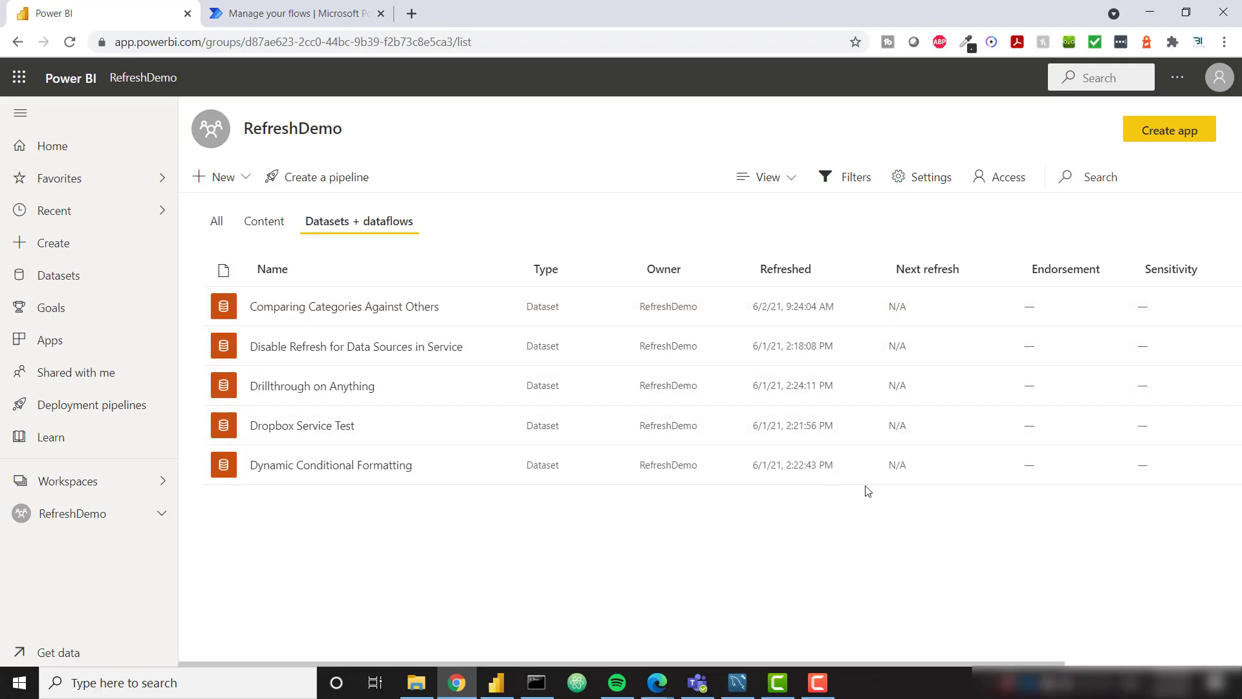
Clear the table filter and trigger Run flow for all five RefreshDemo datasets
left_click(489, 683)
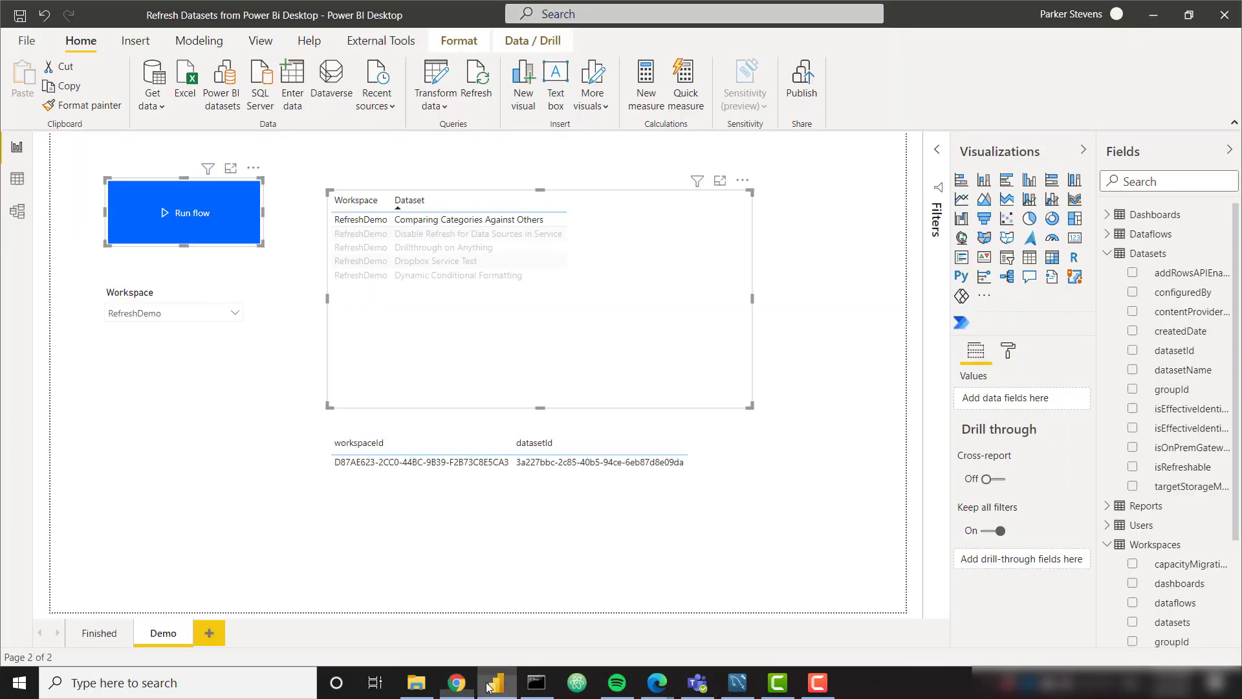
left_click(493, 223)
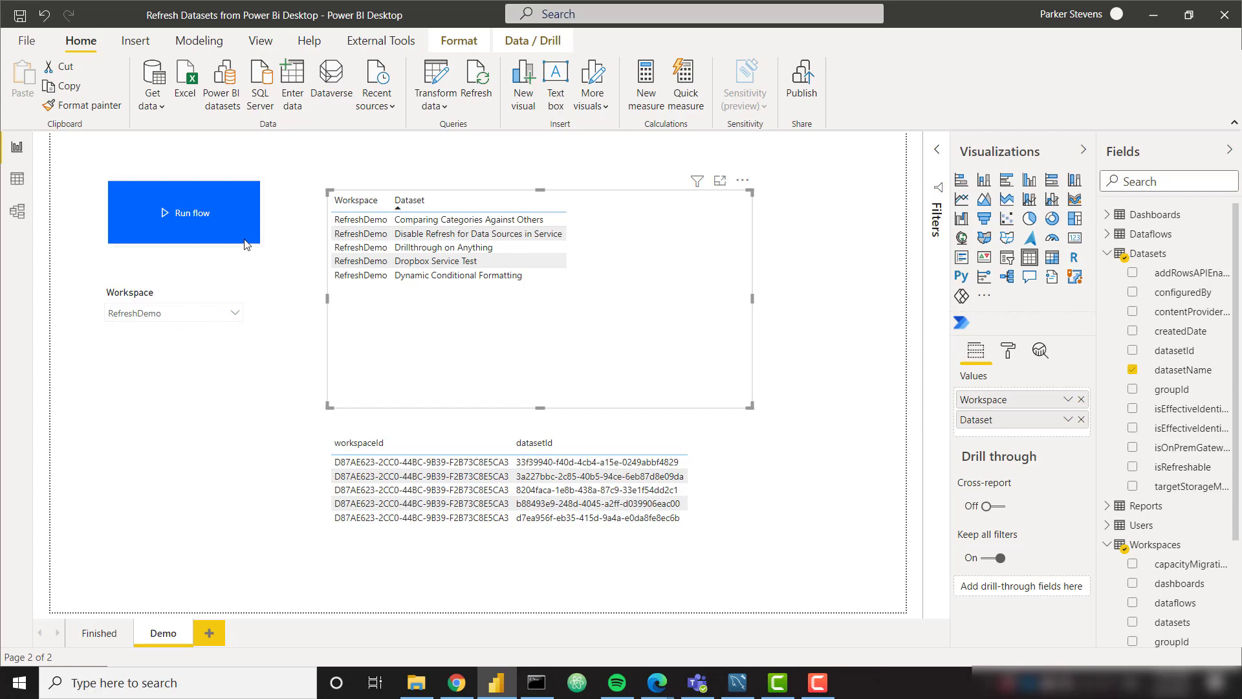
left_click(220, 212)
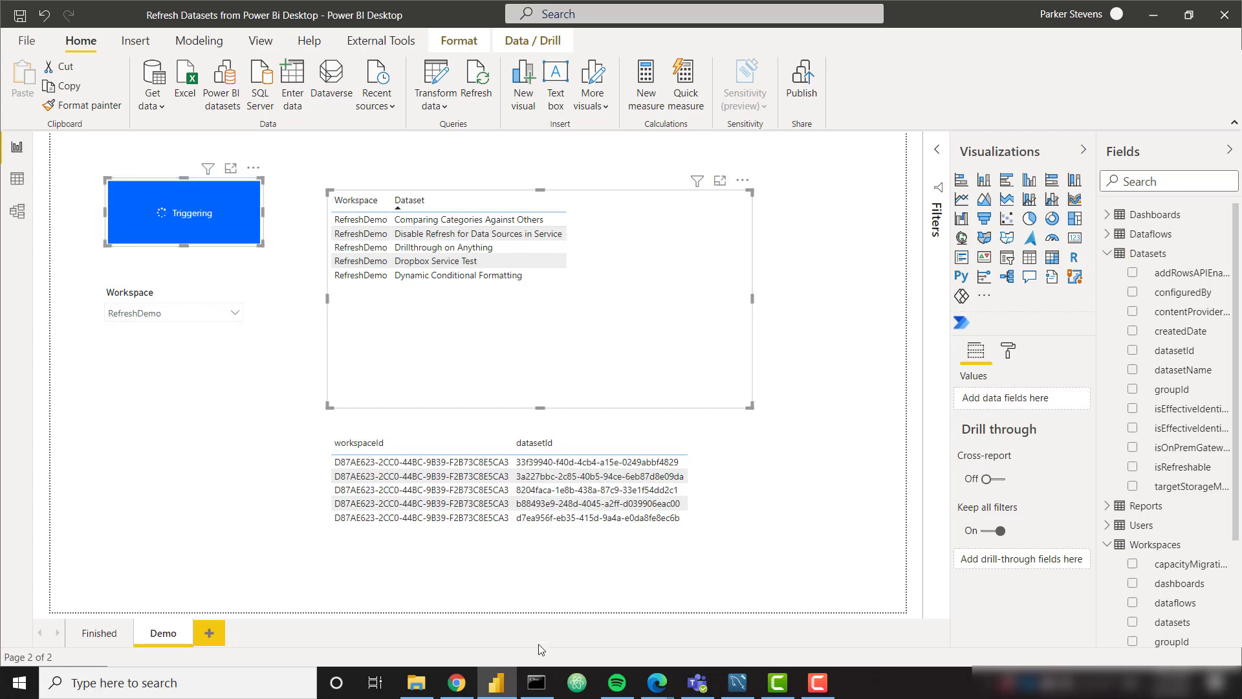
left_click(457, 683)
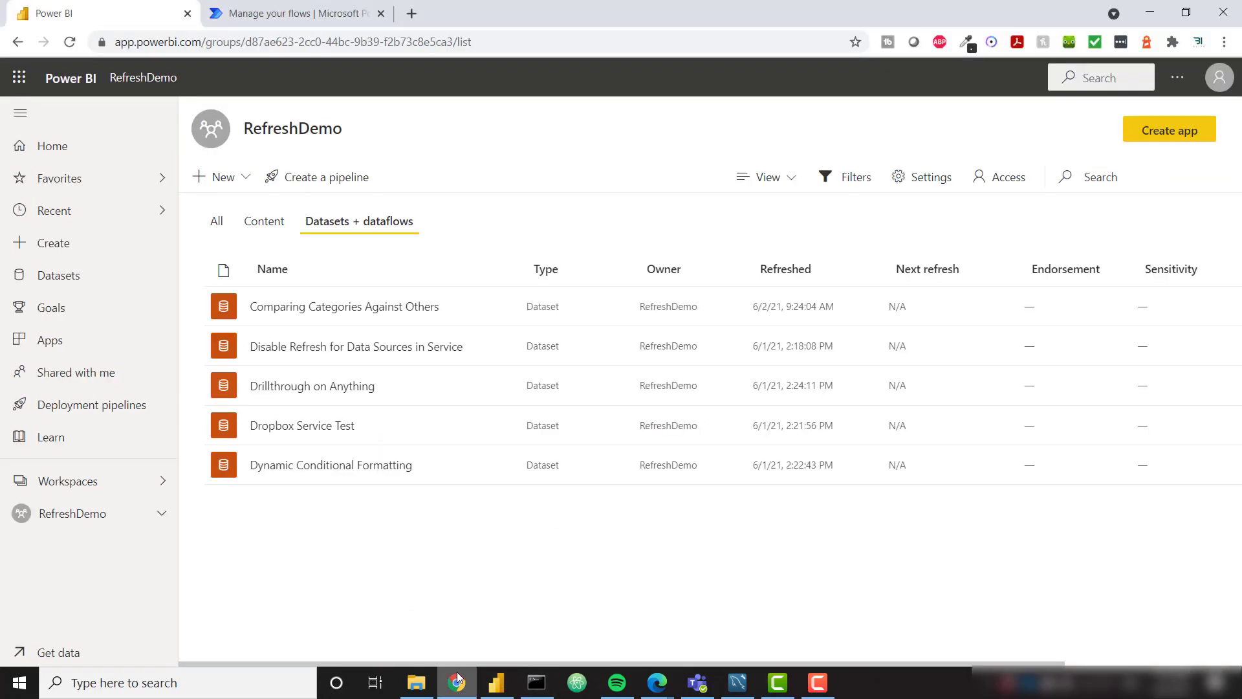
Reload the RefreshDemo list to confirm four refreshes around 9:24 AM, then return to Desktop
left_click(70, 44)
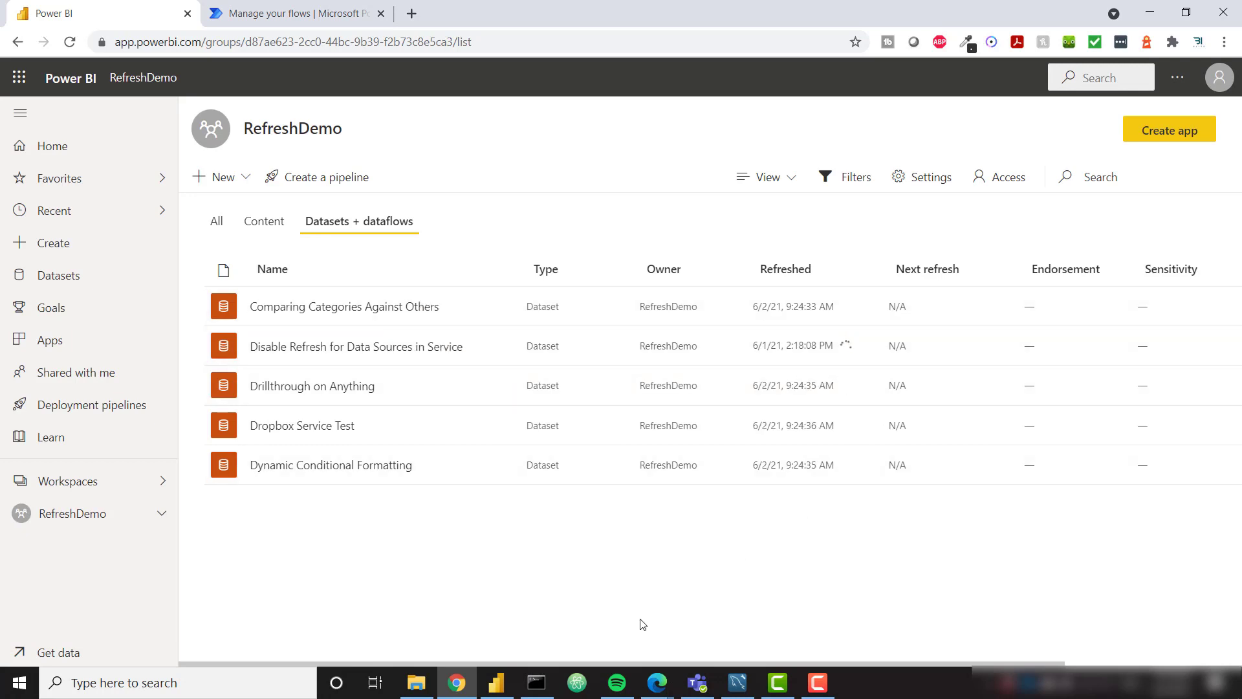
left_click(496, 683)
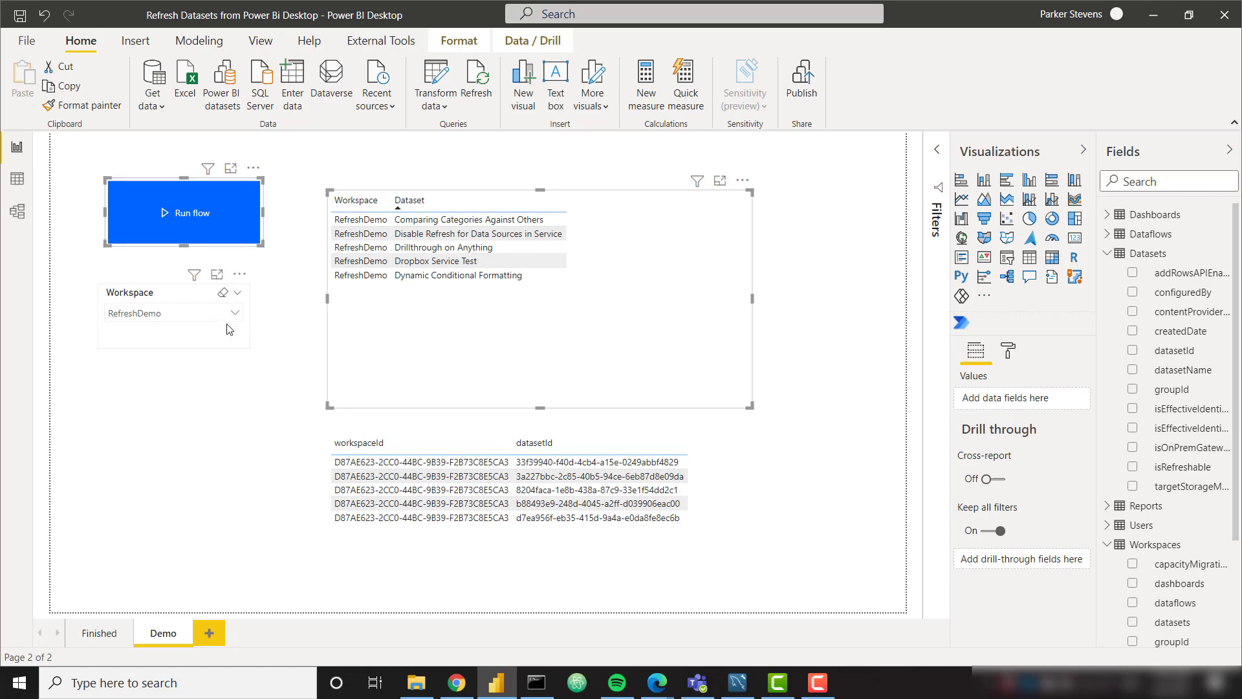
Reset the Workspace slicer to All and trigger Run flow for datasets in every workspace
left_click(223, 296)
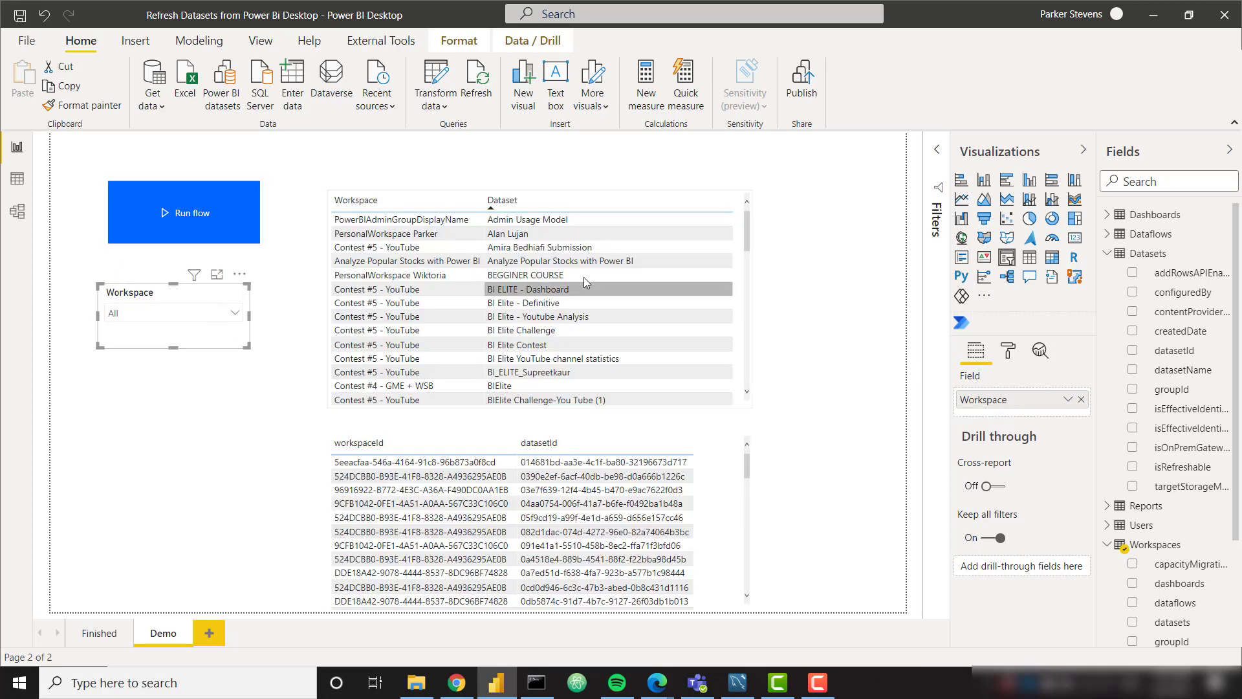
scroll(647, 278, "down", 6)
scroll(673, 297, "down", 15)
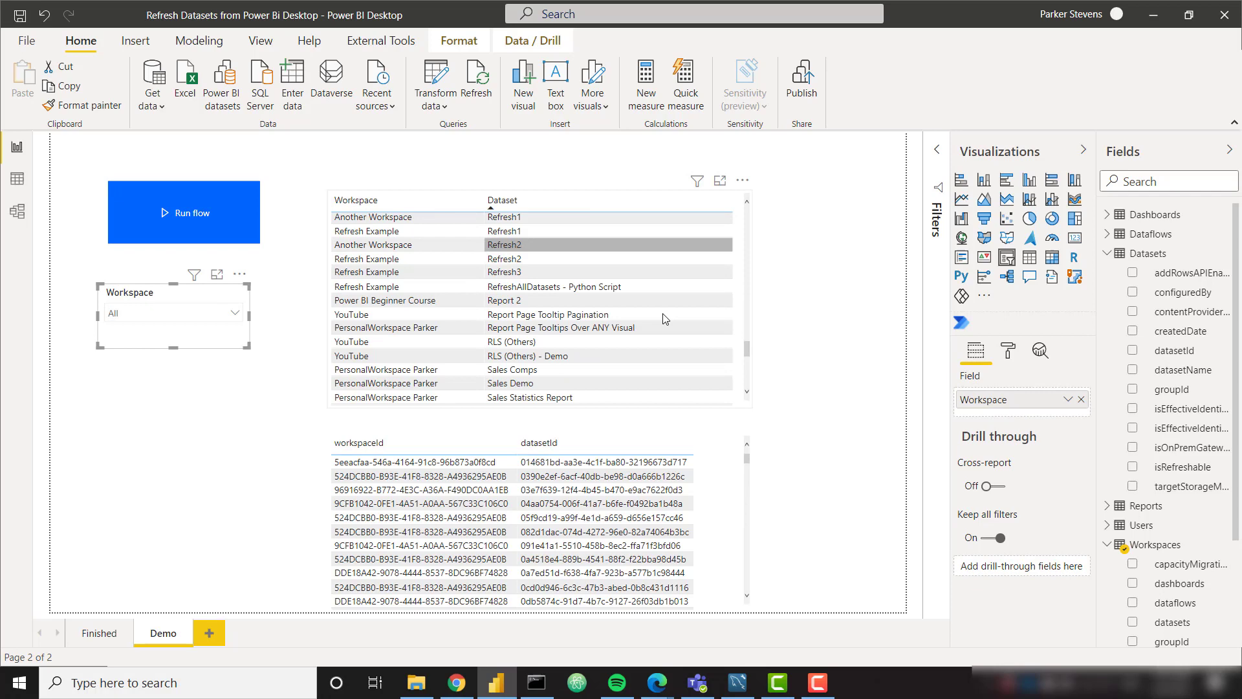
scroll(712, 336, "up", 8)
scroll(690, 335, "up", 10)
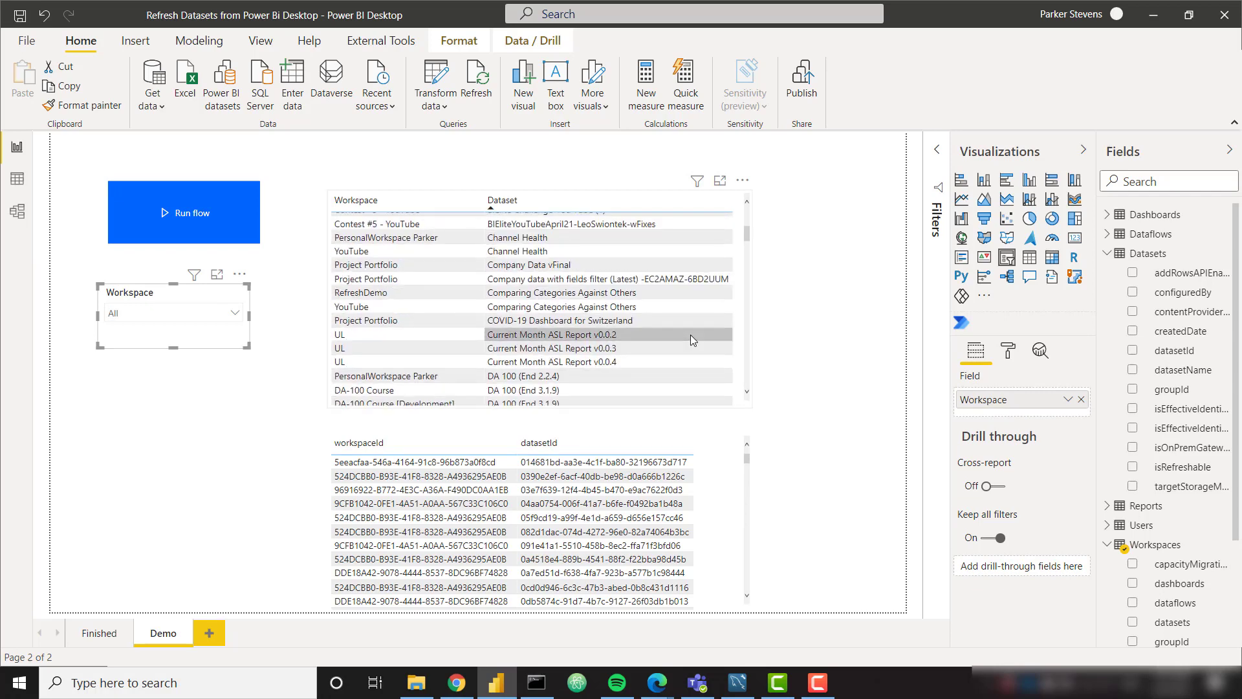
left_click(161, 209, "ctrl")
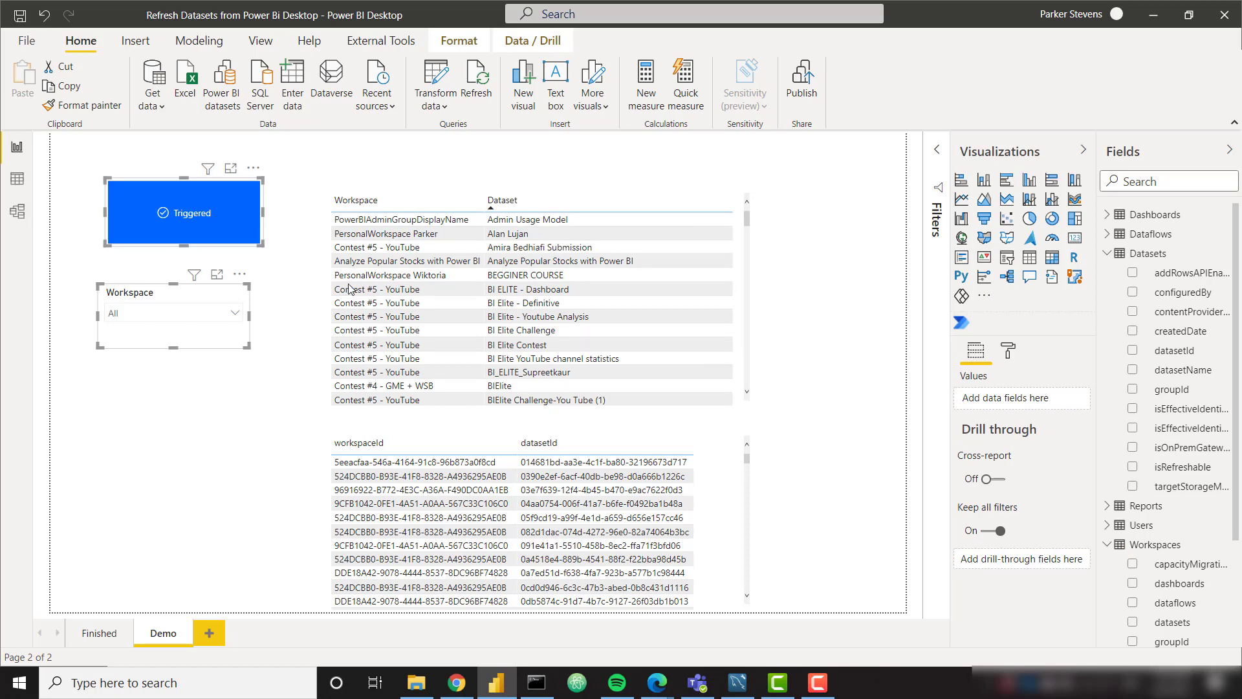
mouse_move(450, 694)
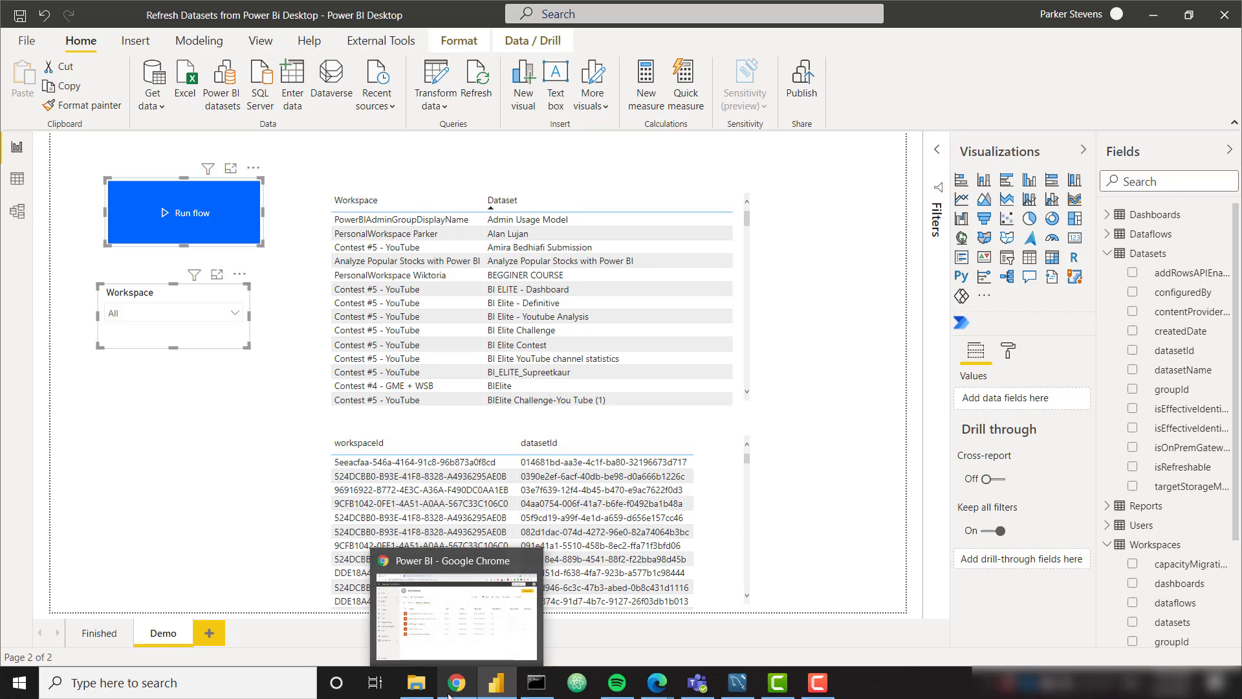
Open the YouTube workspace in Power BI Service and review its datasets' refresh status
left_click(450, 694)
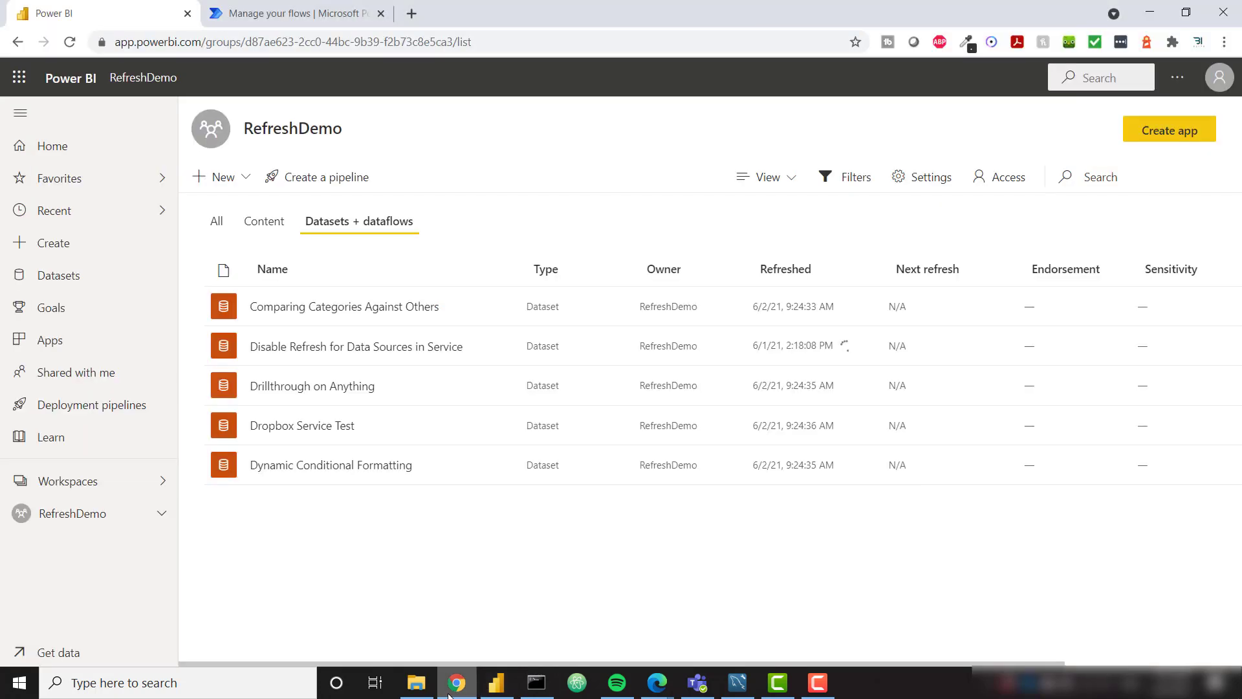
left_click(84, 486)
scroll(270, 535, "down", 10)
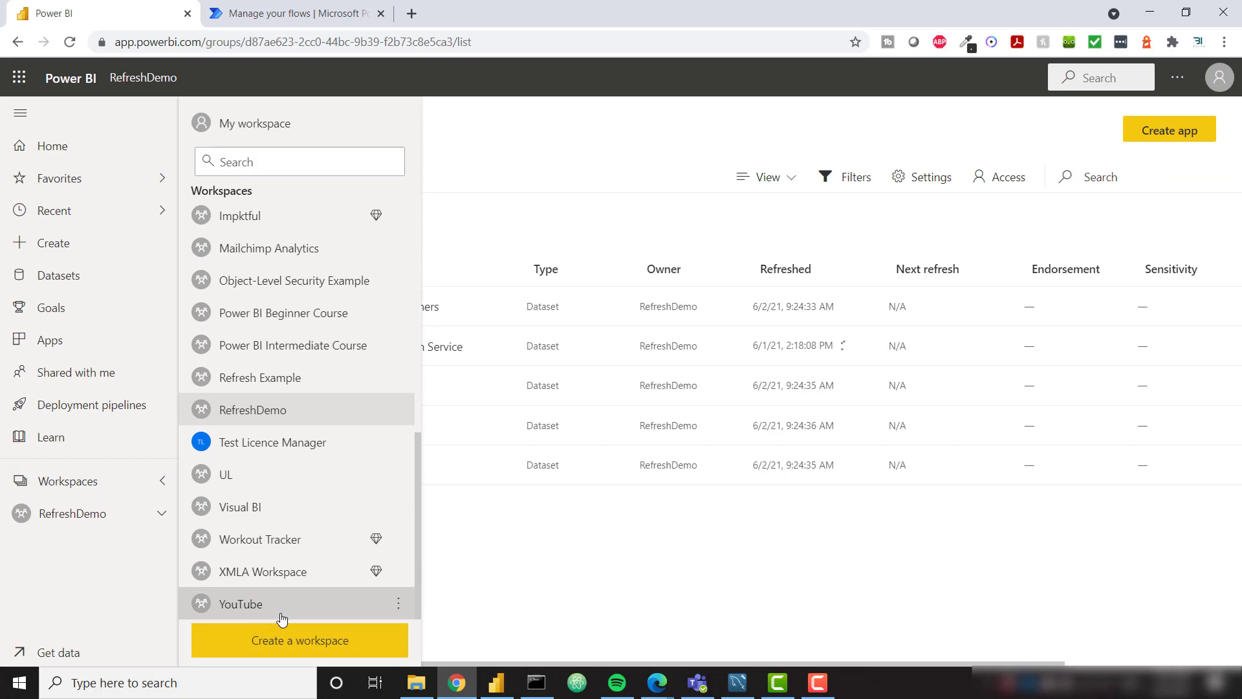
left_click(280, 606)
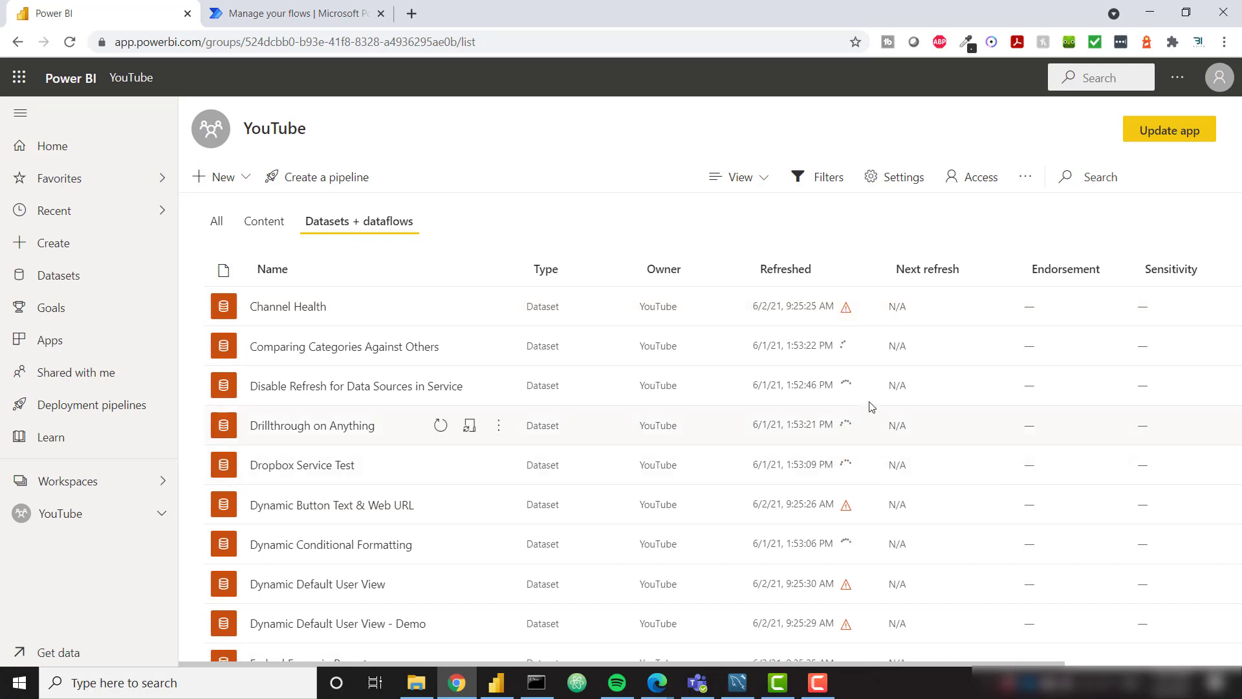
scroll(880, 404, "down", 3)
scroll(888, 414, "down", 6)
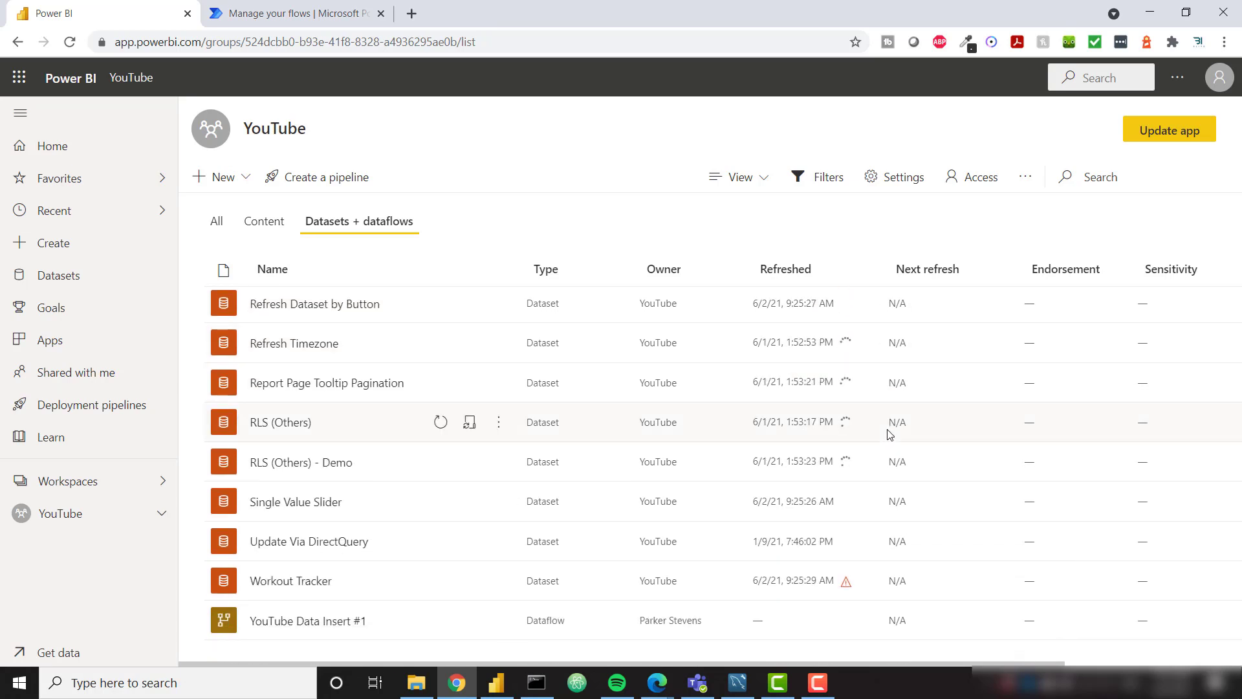
scroll(861, 452, "up", 10)
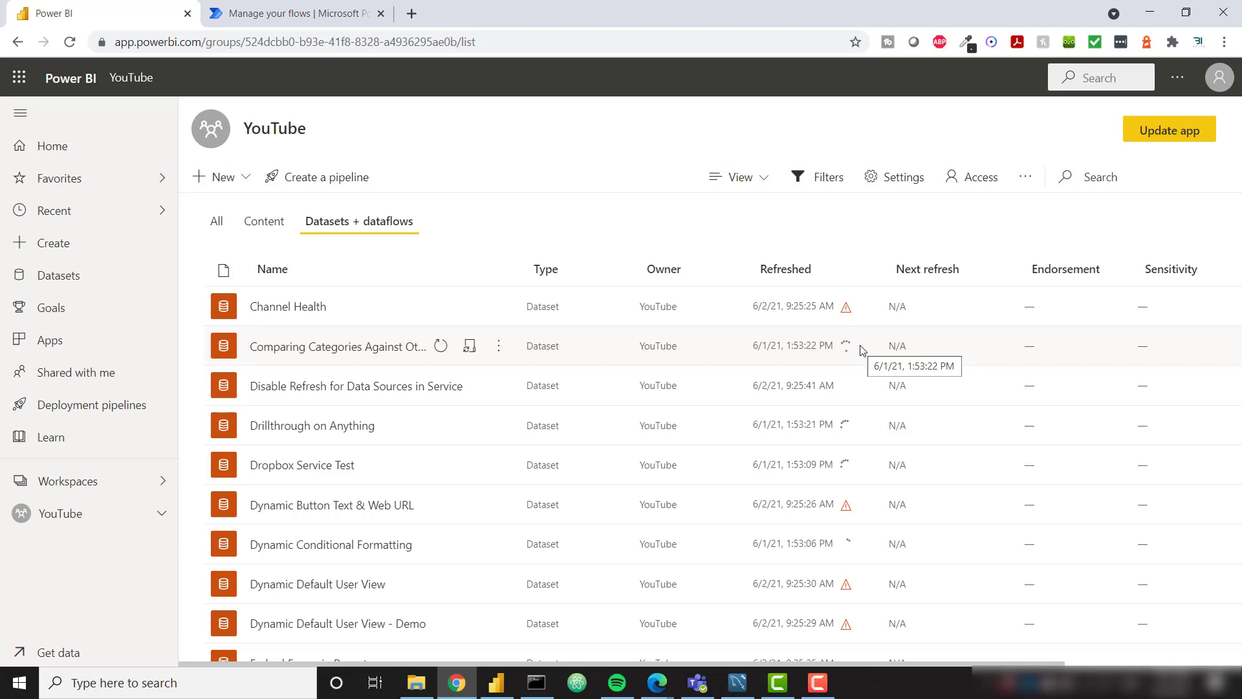
Reload the Power Automate flows list and open the Refresh a dataset - 2 flow's details
left_click(278, 13)
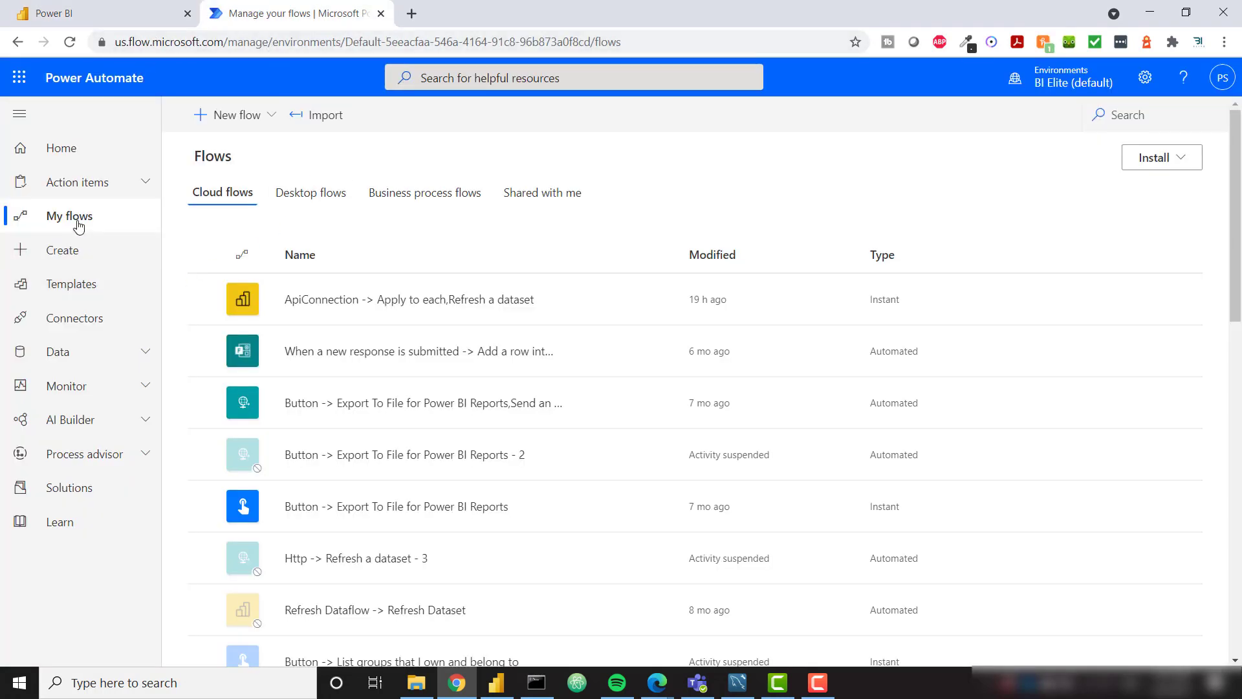
left_click(71, 49)
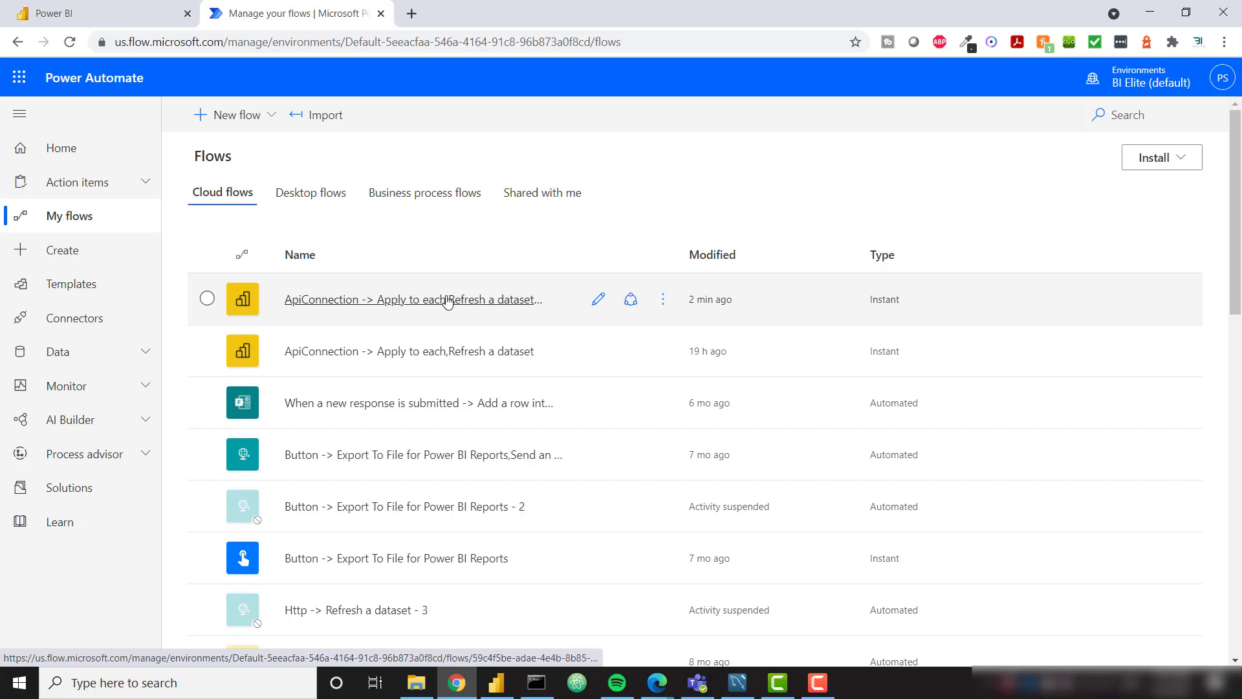
left_click(489, 310)
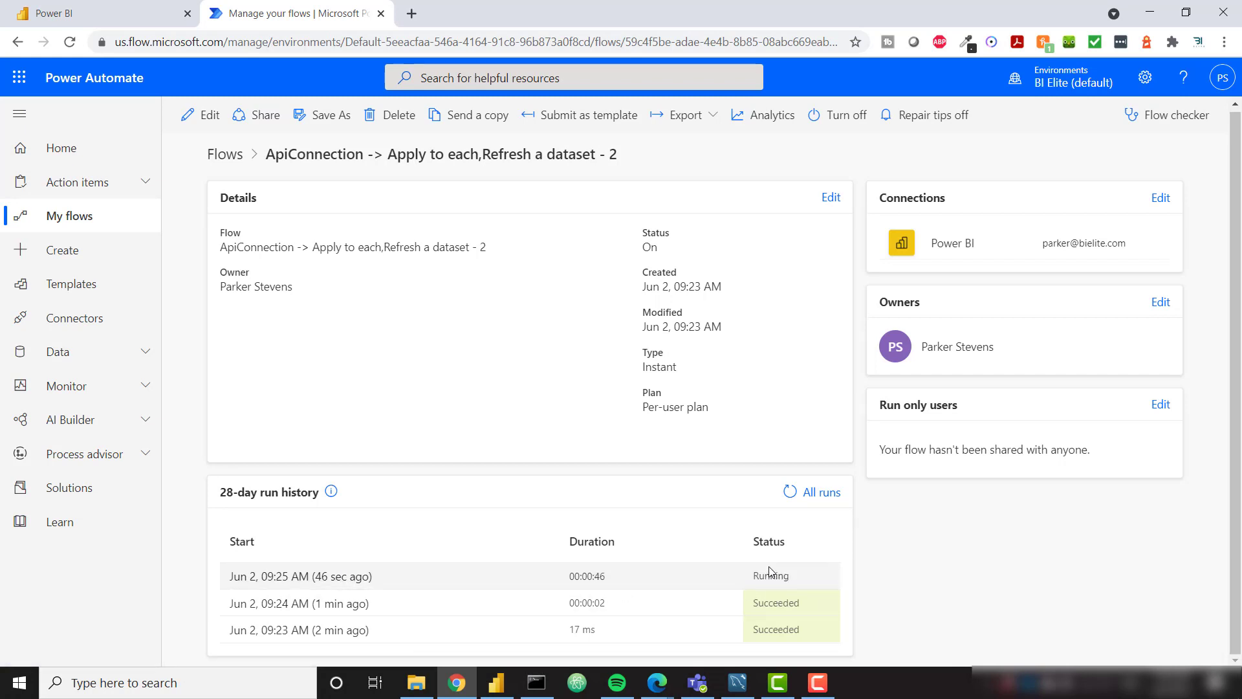
Open the 9:24 AM run and expand the Apply to each loop's Refresh a dataset step
left_click(338, 607)
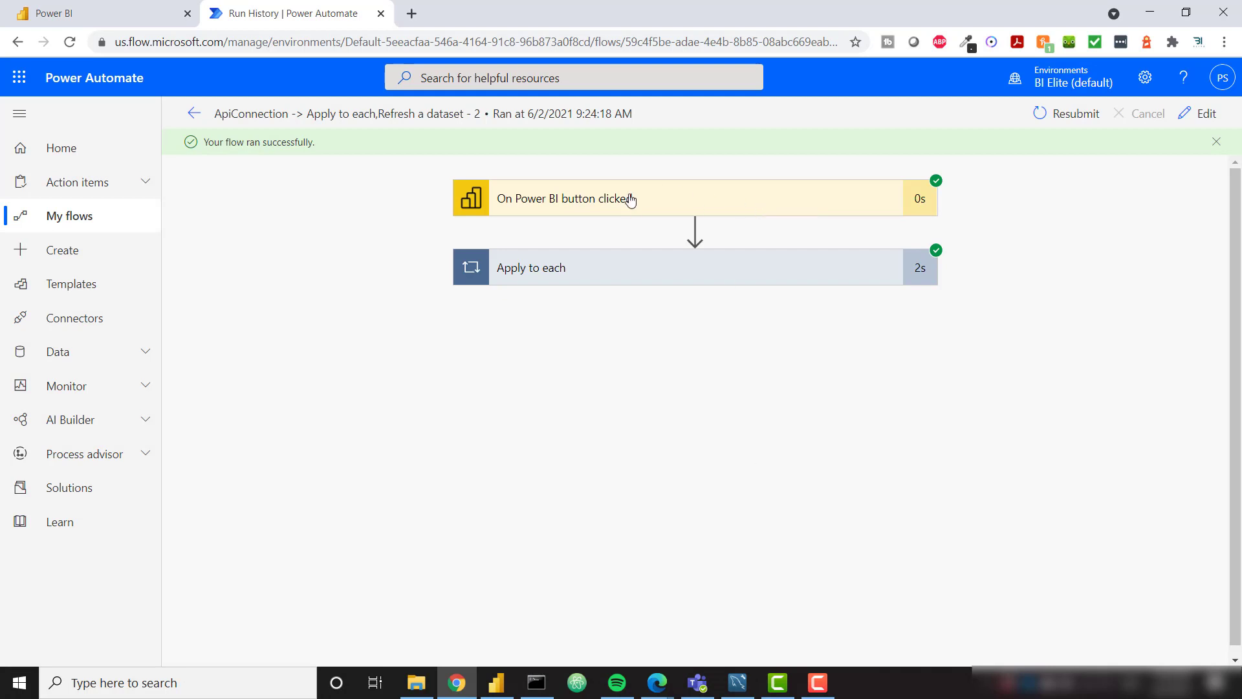
left_click(743, 269)
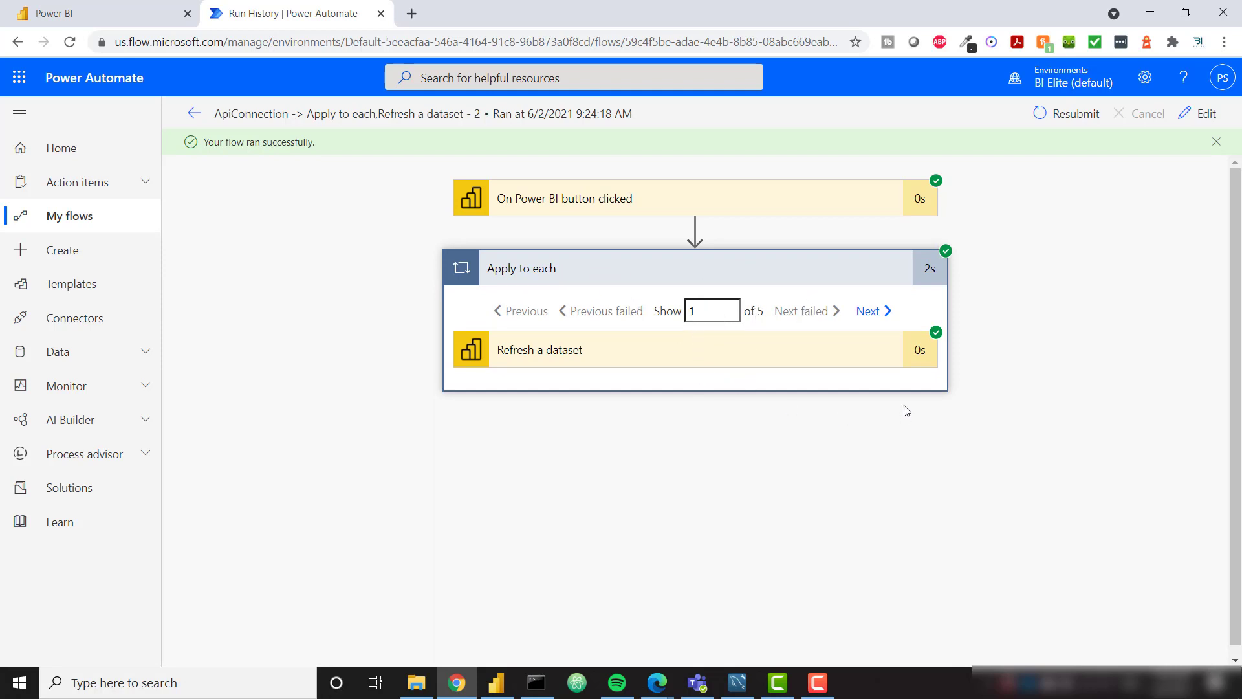
left_click(712, 359)
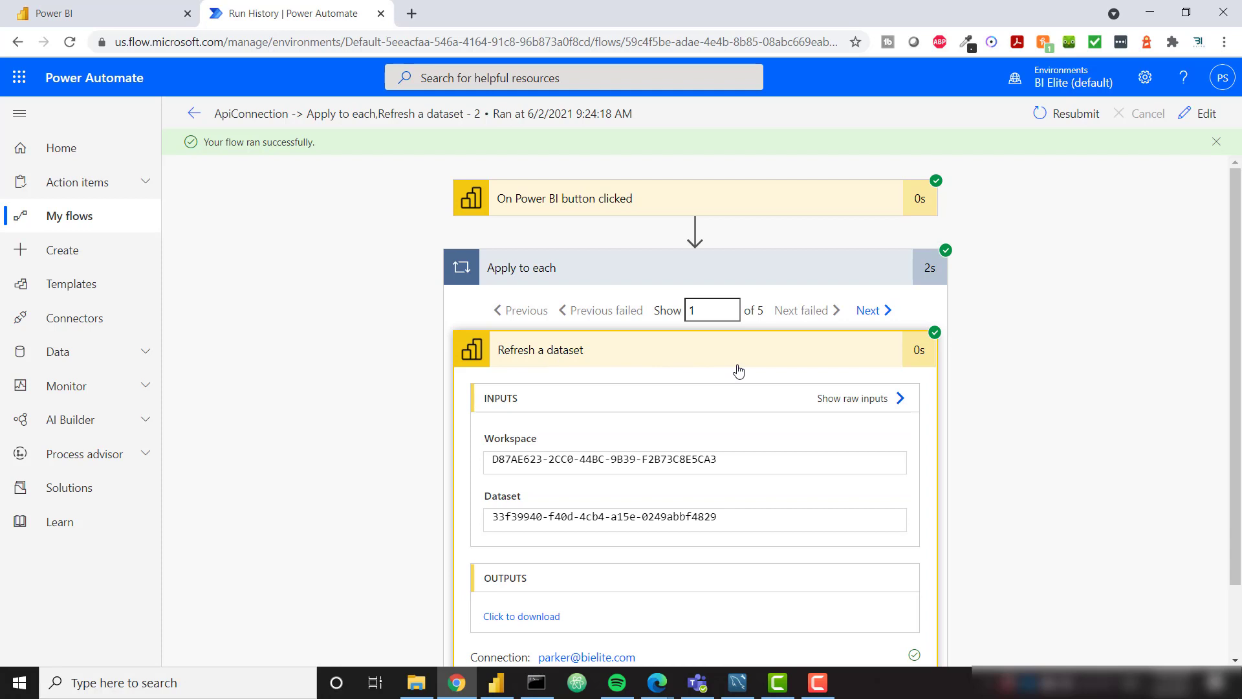
Inspect the raw groupid and datasetid inputs, then page to the next loop iteration
left_click(865, 405)
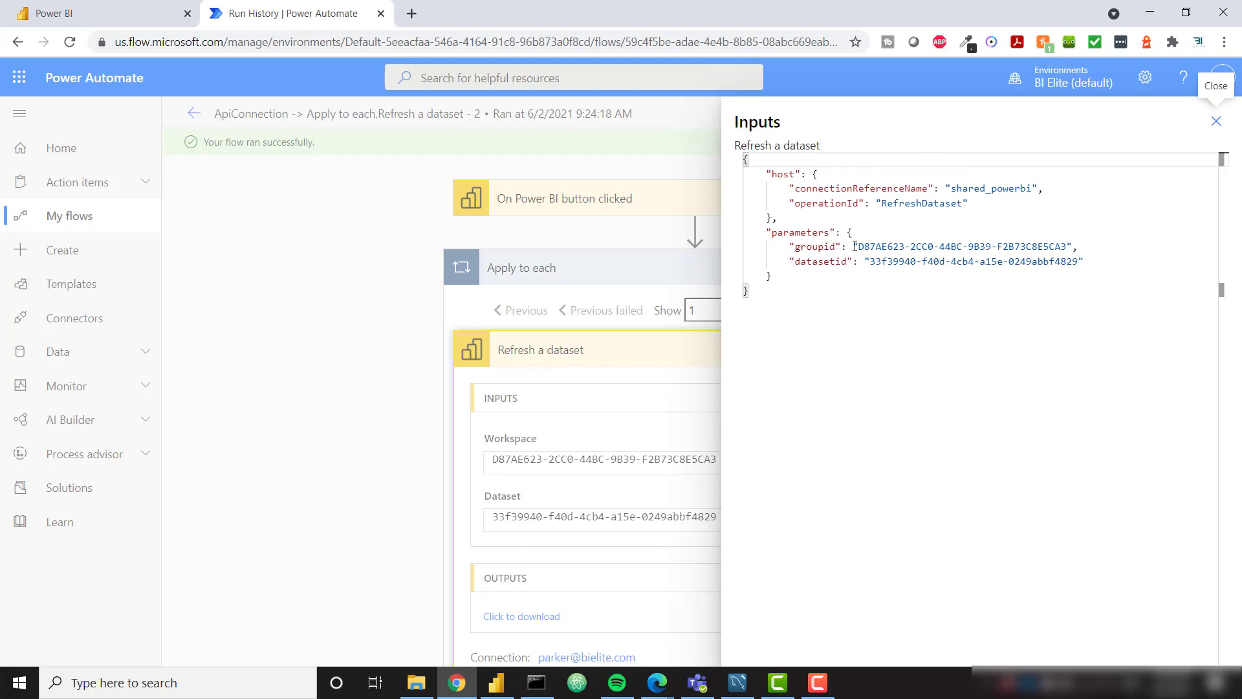
left_click_drag(864, 247, 744, 233)
left_click(871, 261)
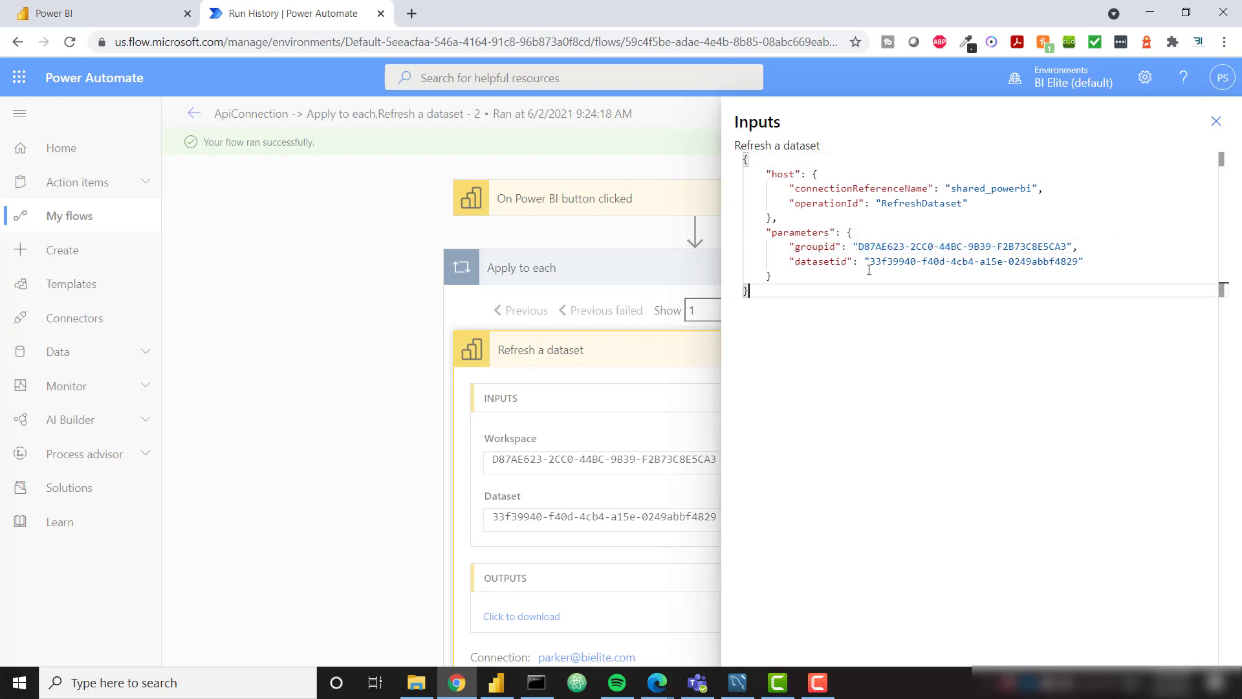
left_click_drag(870, 262, 1086, 262)
left_click(1088, 273)
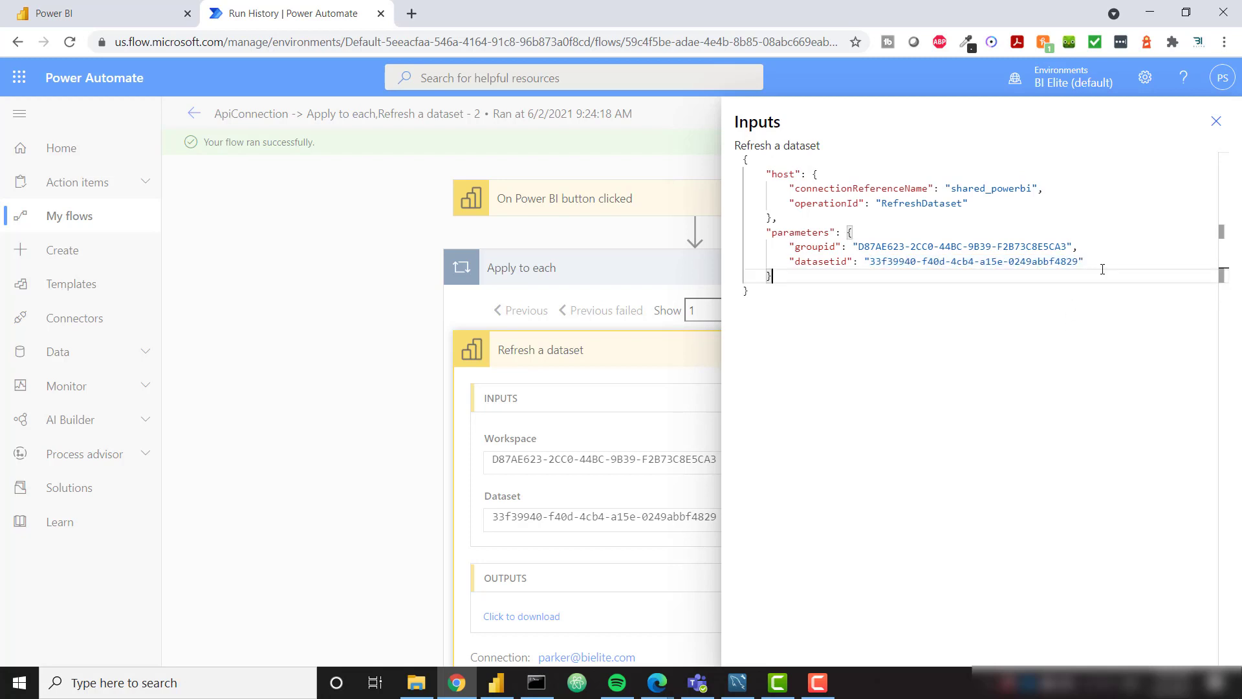
left_click(1215, 122)
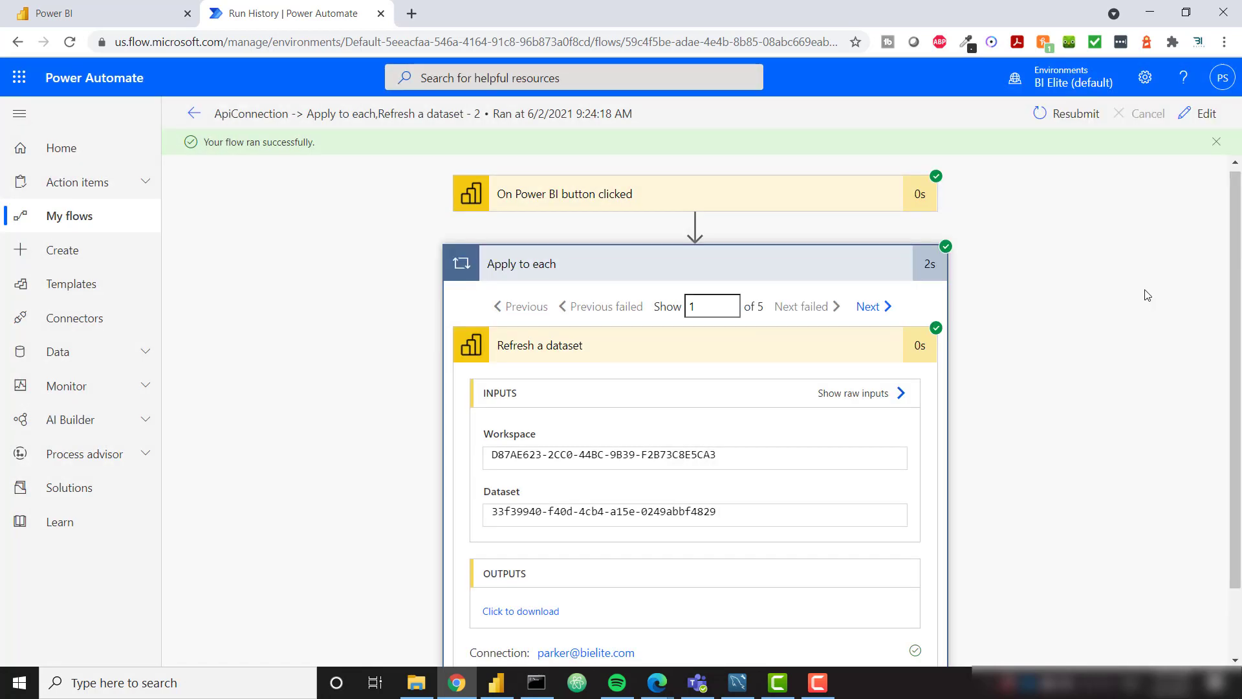
left_click(885, 308)
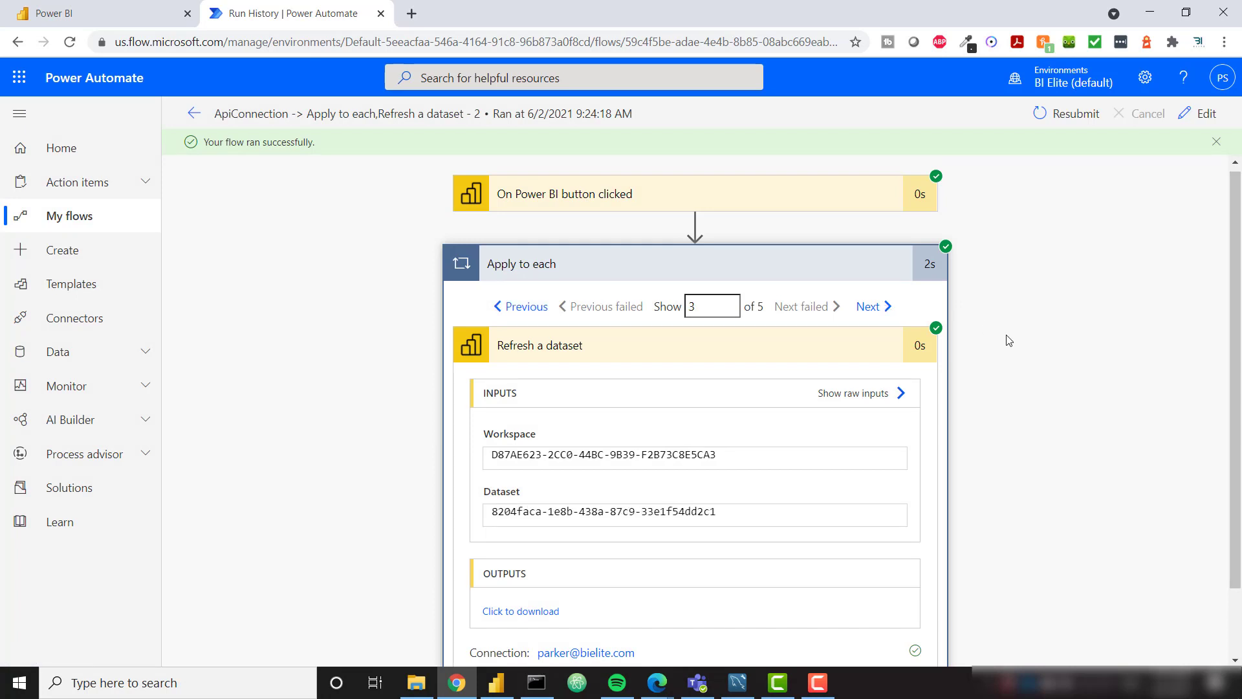
Bring the Power BI Desktop Demo report page back to the front
left_click(497, 682)
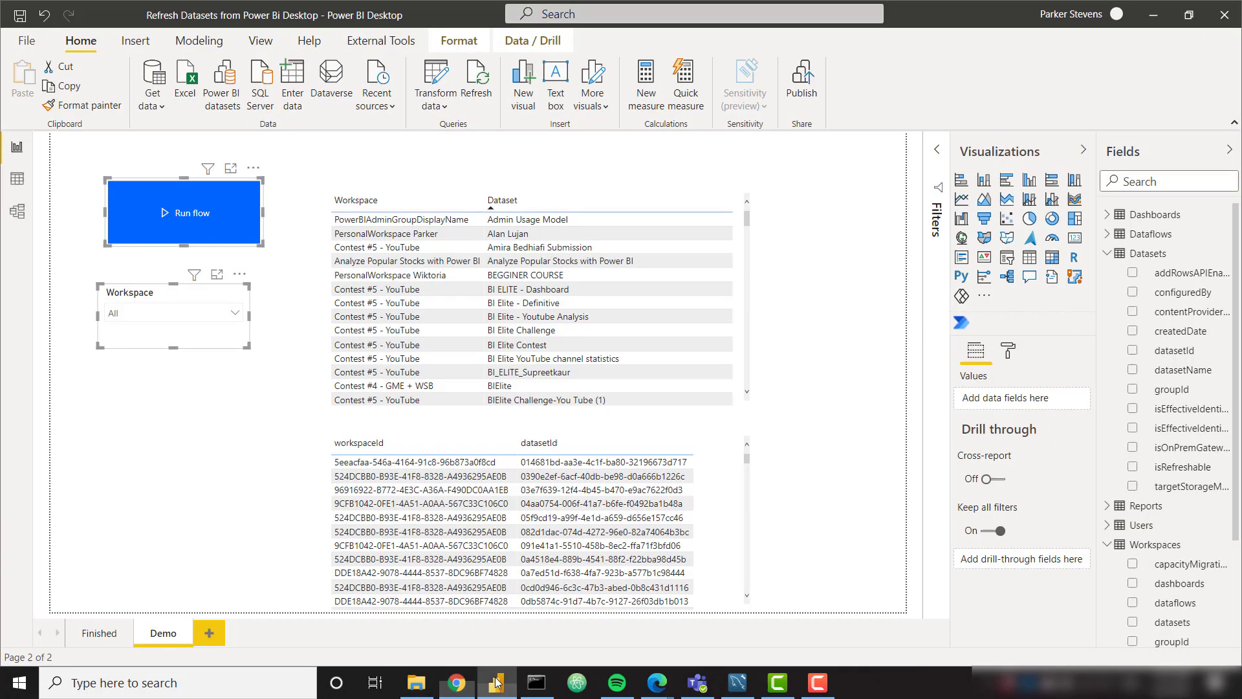